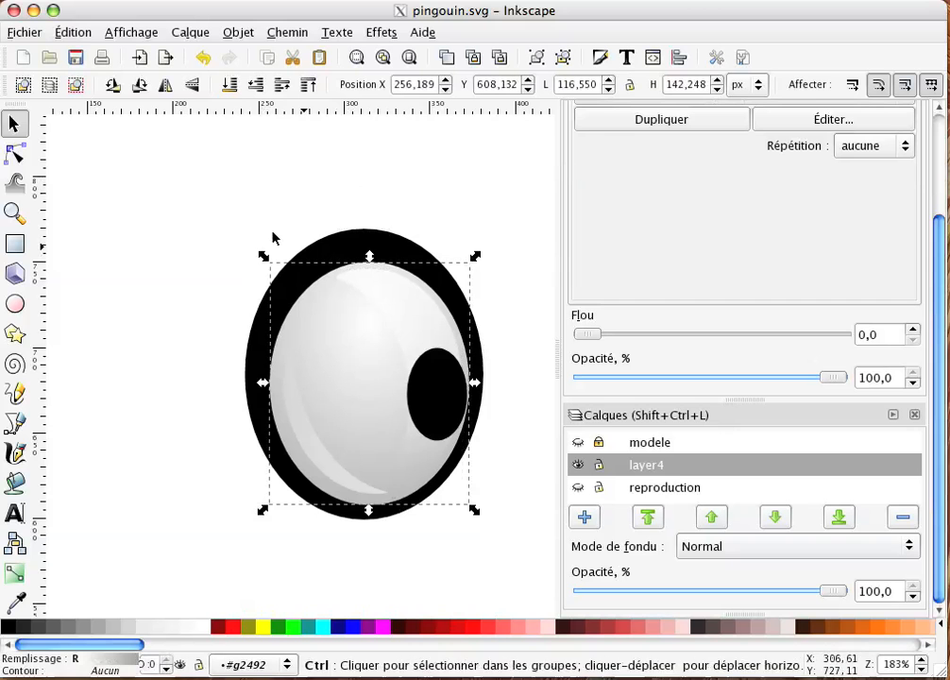
pyautogui.click(180, 223)
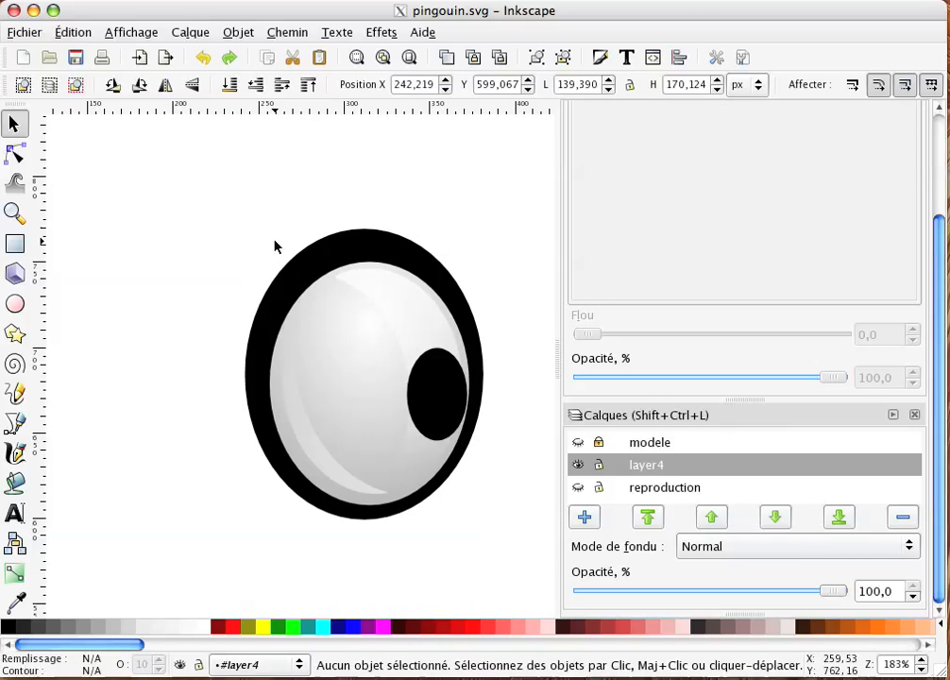
pyautogui.click(376, 259)
pyautogui.moveTo(376, 259); pyautogui.dragTo(458, 263)
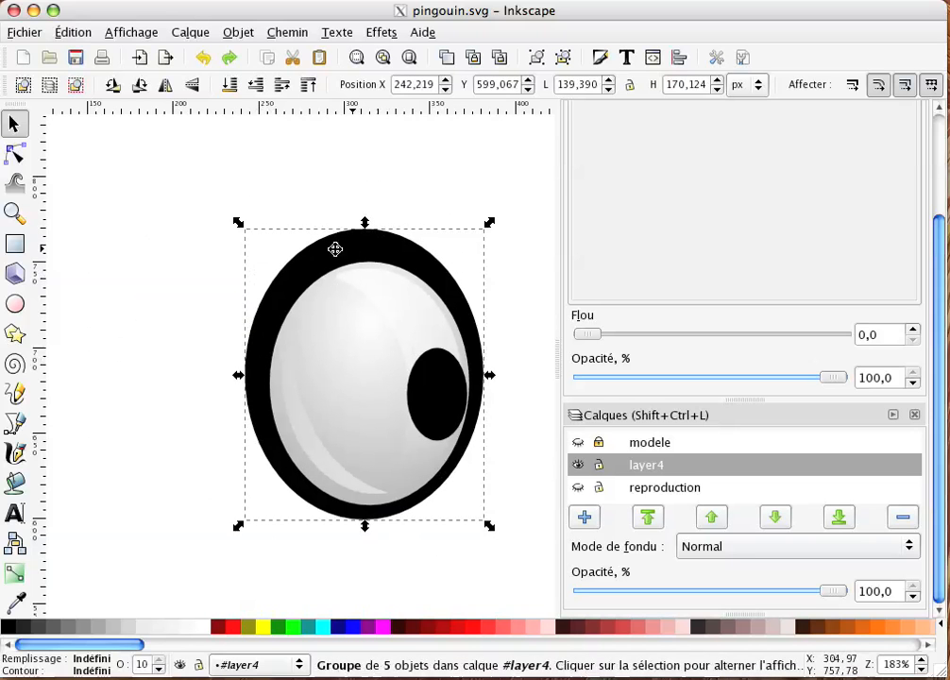
pyautogui.doubleClick(437, 385)
pyautogui.click(450, 395)
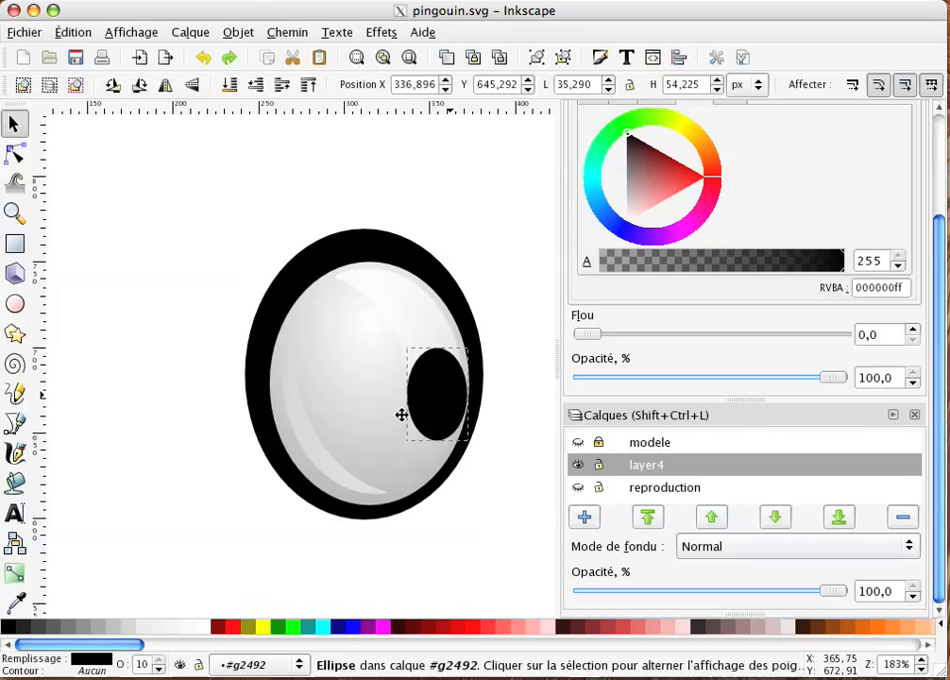
pyautogui.moveTo(450, 395); pyautogui.dragTo(436, 371)
pyautogui.click(349, 338)
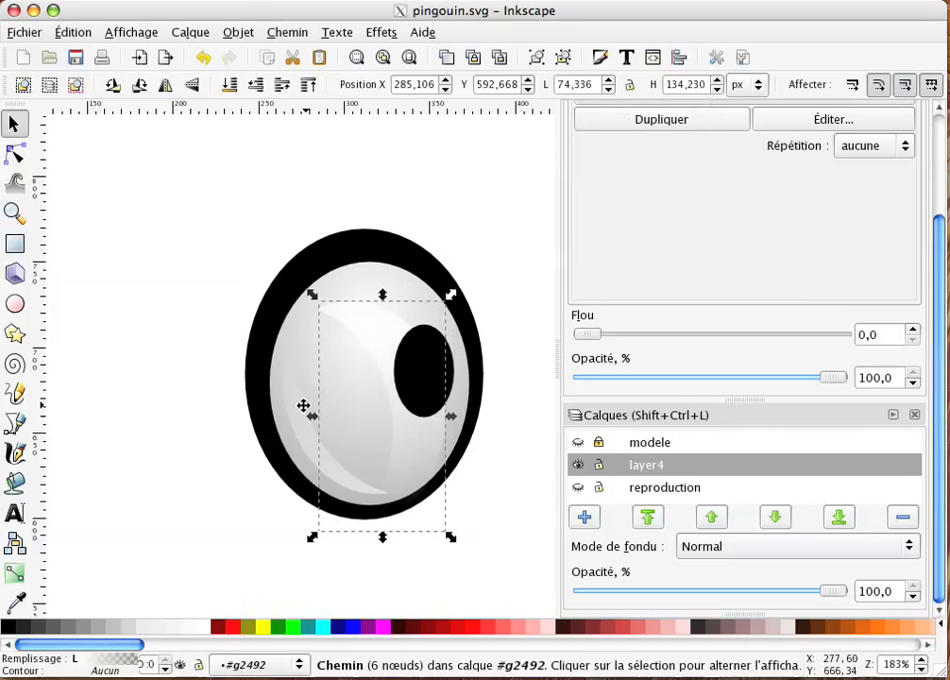
pyautogui.click(321, 378)
pyautogui.hotkey('ctrl', 'z')
pyautogui.hotkey('ctrl', 'z')
pyautogui.hotkey('ctrl', 'z')
pyautogui.hotkey('ctrl', 'z')
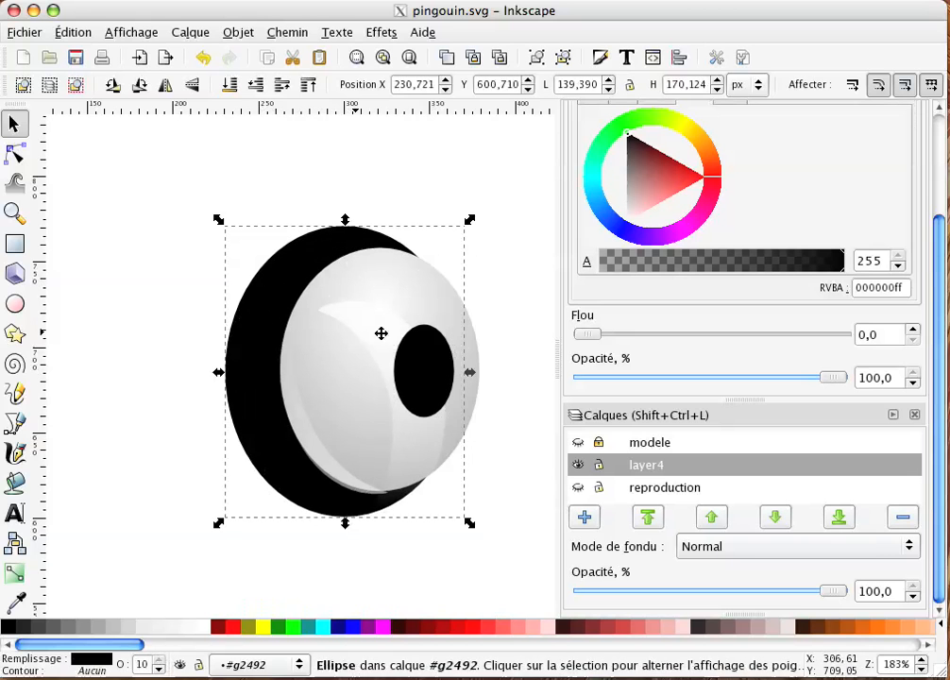
pyautogui.hotkey('ctrl', 'z')
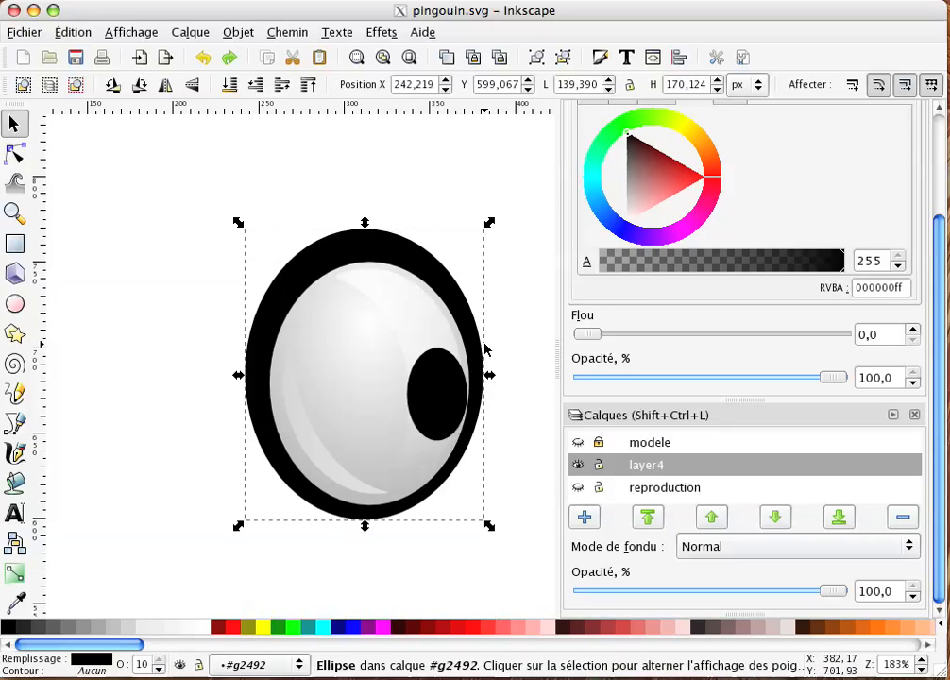
# Step: Duplicate the eye's large outer black ellipse in place
pyautogui.click(499, 331)
pyautogui.click(401, 267)
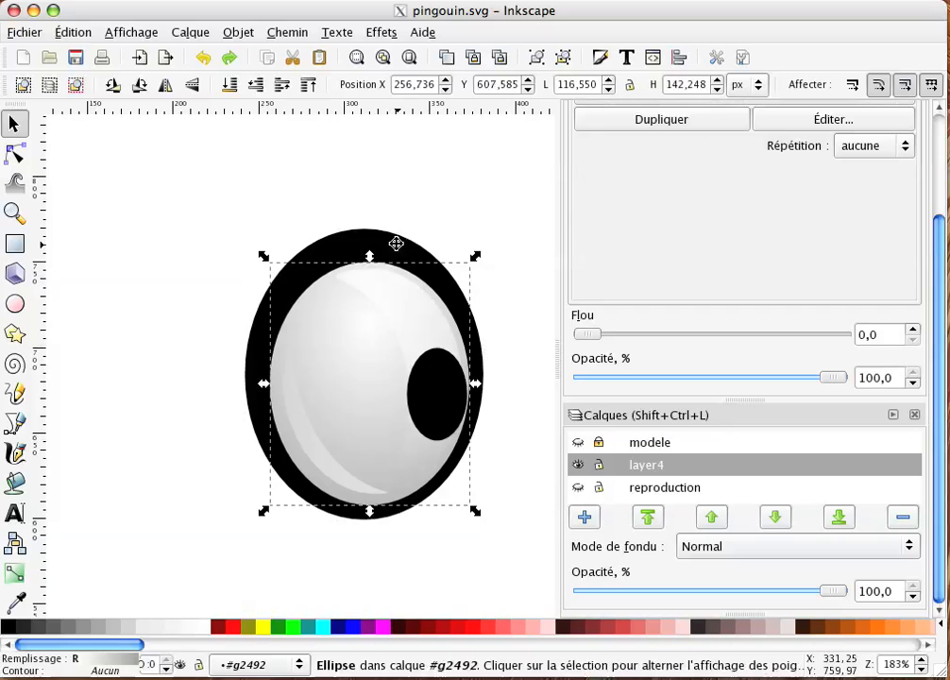
pyautogui.click(359, 241)
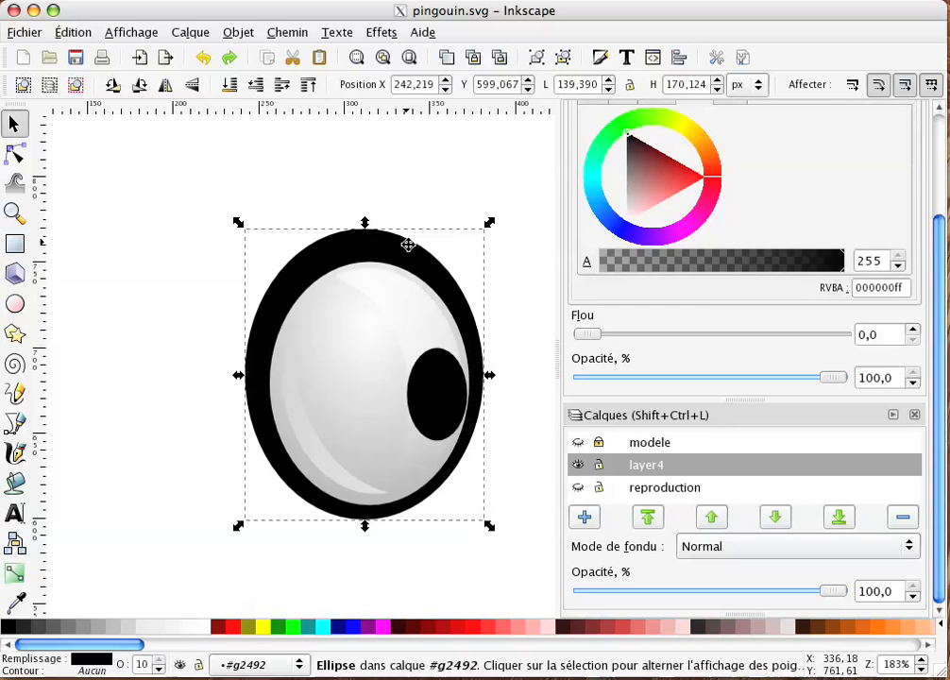
pyautogui.click(330, 254)
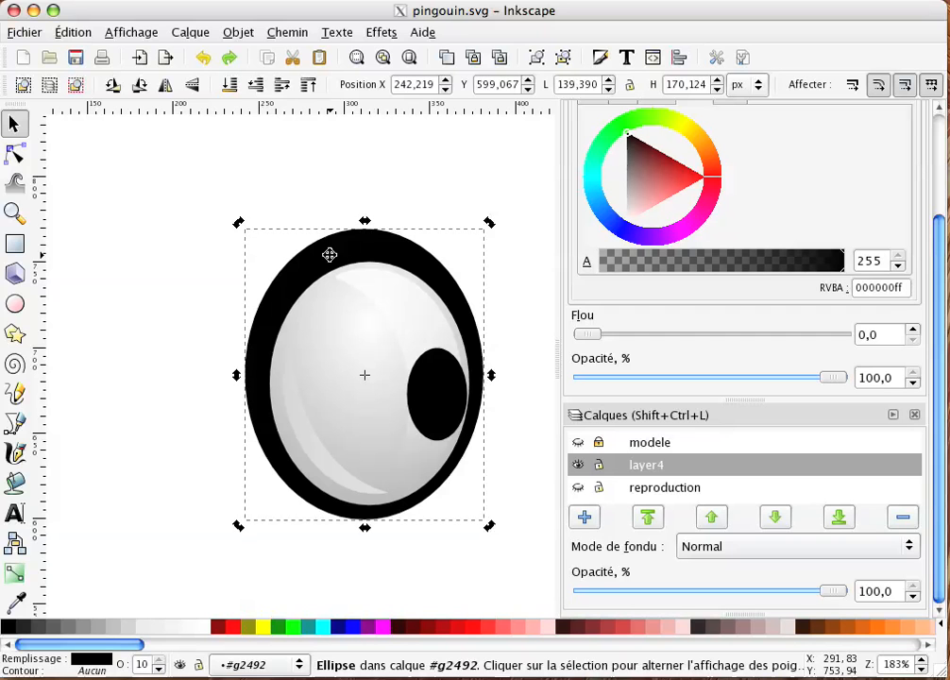
pyautogui.press('ctrl')
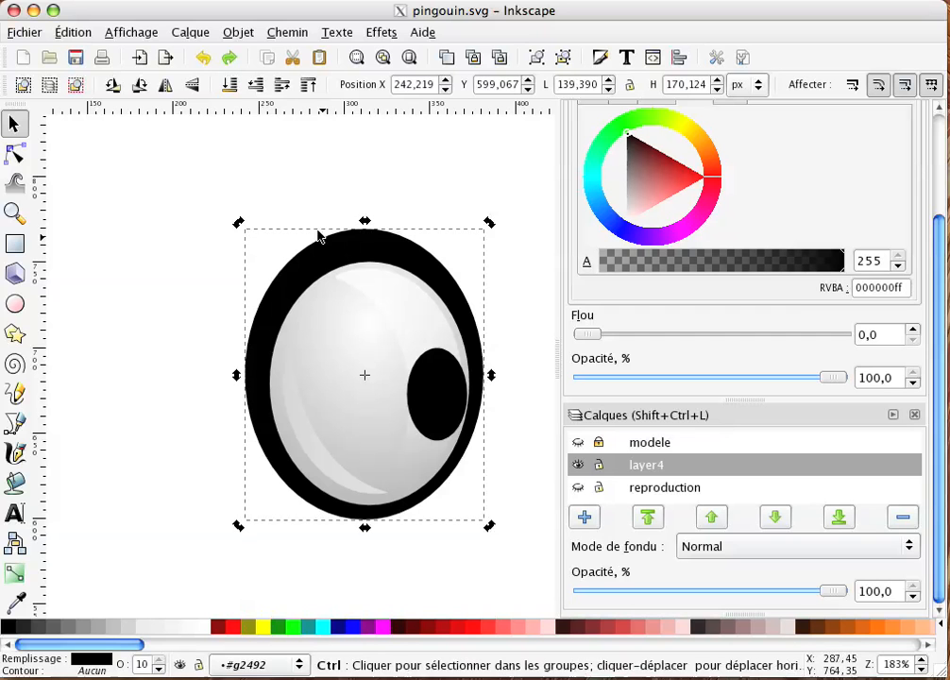
pyautogui.click(71, 31)
pyautogui.click(113, 193)
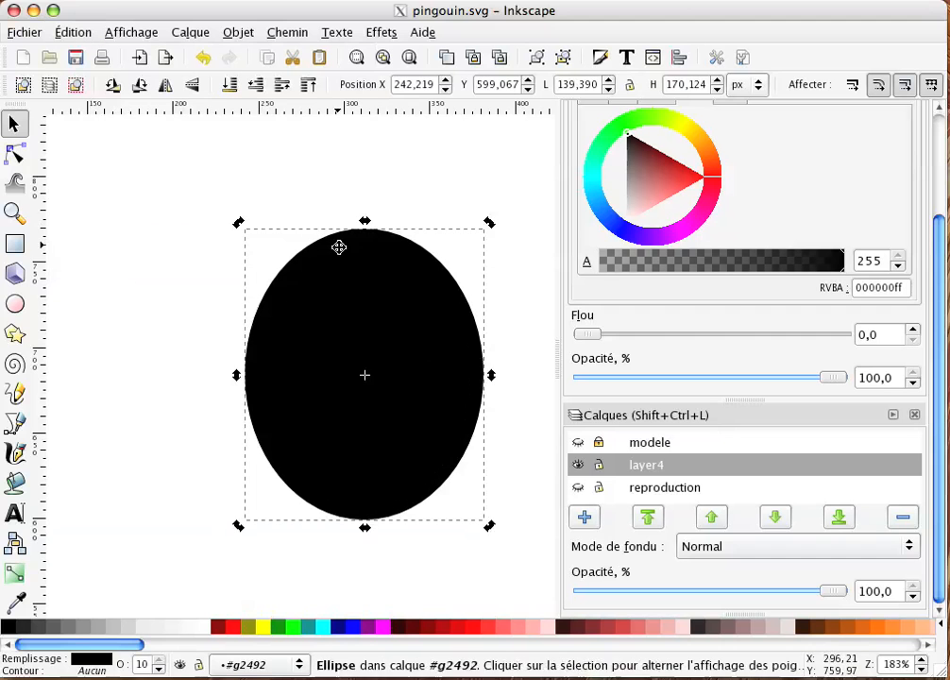
# Step: Fill the duplicated ellipse with light grey f2f2f2 and shift it straight down slightly, leaving a thin black rim above it
pyautogui.moveTo(341, 255)
pyautogui.mouseDown()
pyautogui.moveTo(350, 259)
pyautogui.moveTo(335, 264)
pyautogui.mouseUp()
pyautogui.moveTo(170, 629); pyautogui.dragTo(94, 660)
pyautogui.moveTo(352, 289); pyautogui.dragTo(355, 288)
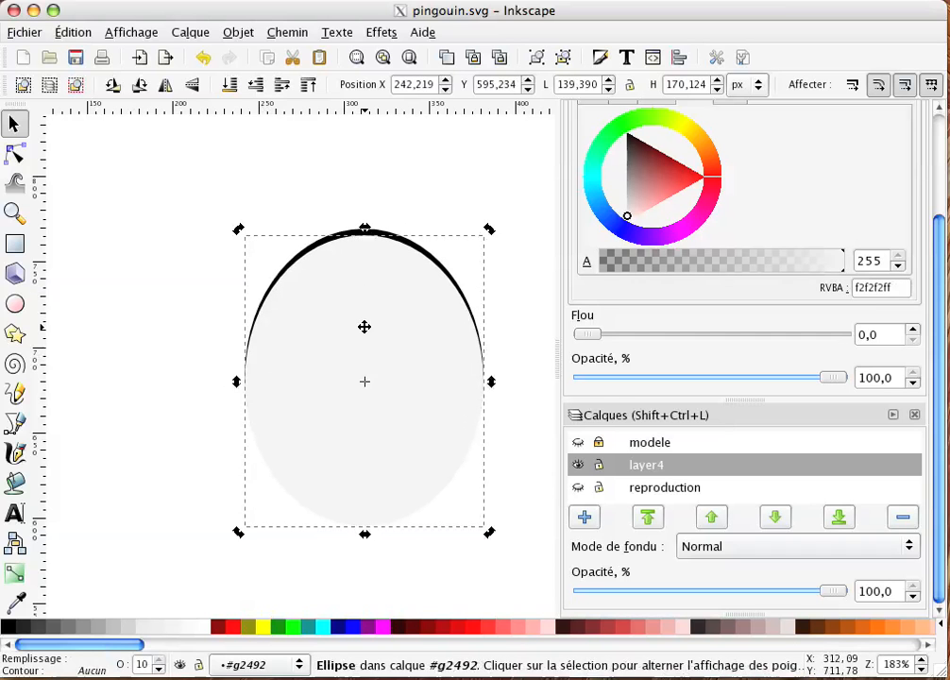
# Step: Duplicate the light grey ellipse, fill the copy with dark red 800000 and position it centred slightly lower than the grey one
pyautogui.moveTo(360, 336)
pyautogui.mouseDown()
pyautogui.moveTo(369, 296)
pyautogui.moveTo(375, 360)
pyautogui.moveTo(369, 346)
pyautogui.mouseUp()
pyautogui.moveTo(213, 626)
pyautogui.mouseDown()
pyautogui.moveTo(212, 640)
pyautogui.moveTo(104, 658)
pyautogui.mouseUp()
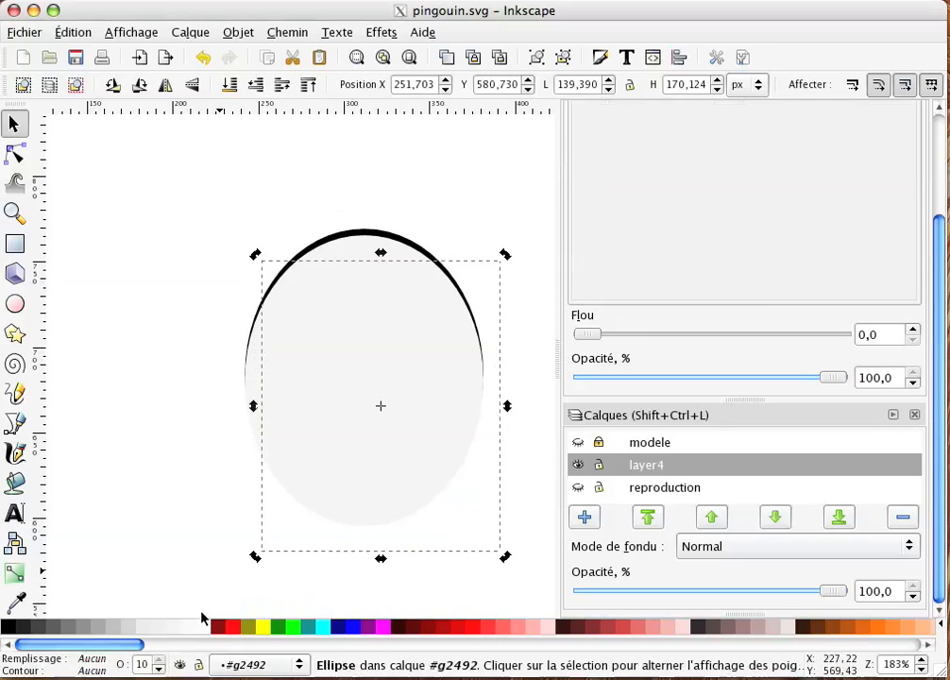
pyautogui.moveTo(212, 628); pyautogui.dragTo(107, 659)
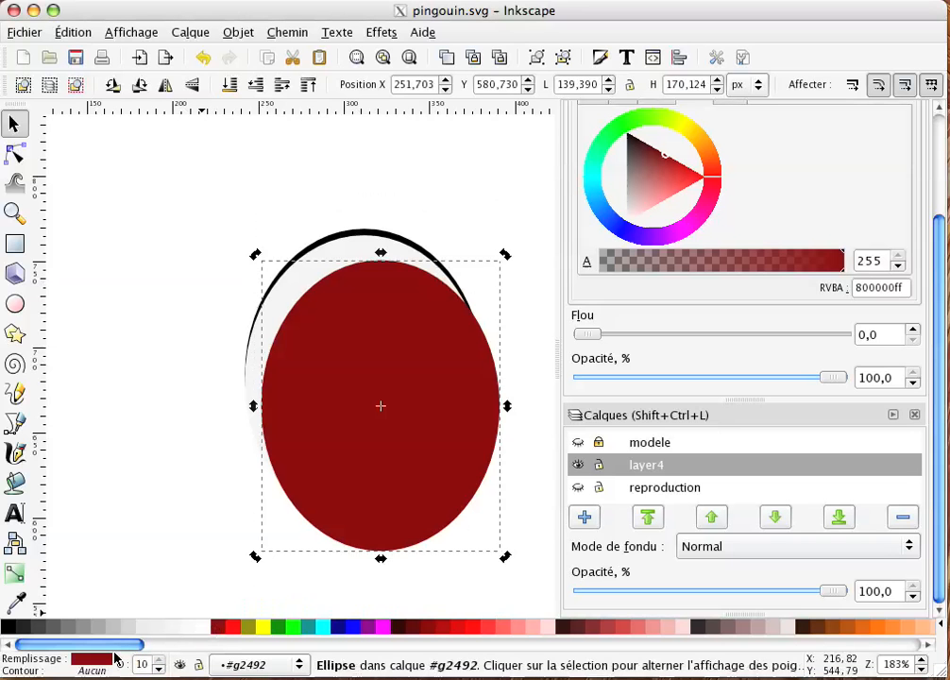
pyautogui.moveTo(345, 352); pyautogui.dragTo(325, 342)
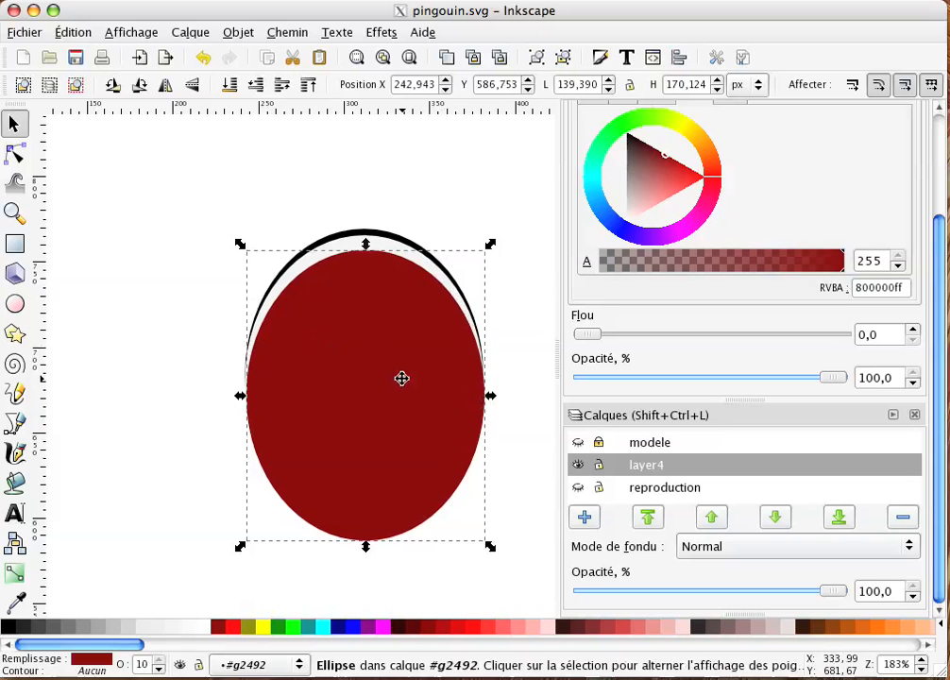
# Step: Widen the dark red ellipse symmetrically to about 160 px and nudge it slightly down
pyautogui.moveTo(491, 398)
pyautogui.mouseDown()
pyautogui.moveTo(513, 404)
pyautogui.moveTo(509, 397)
pyautogui.mouseUp()
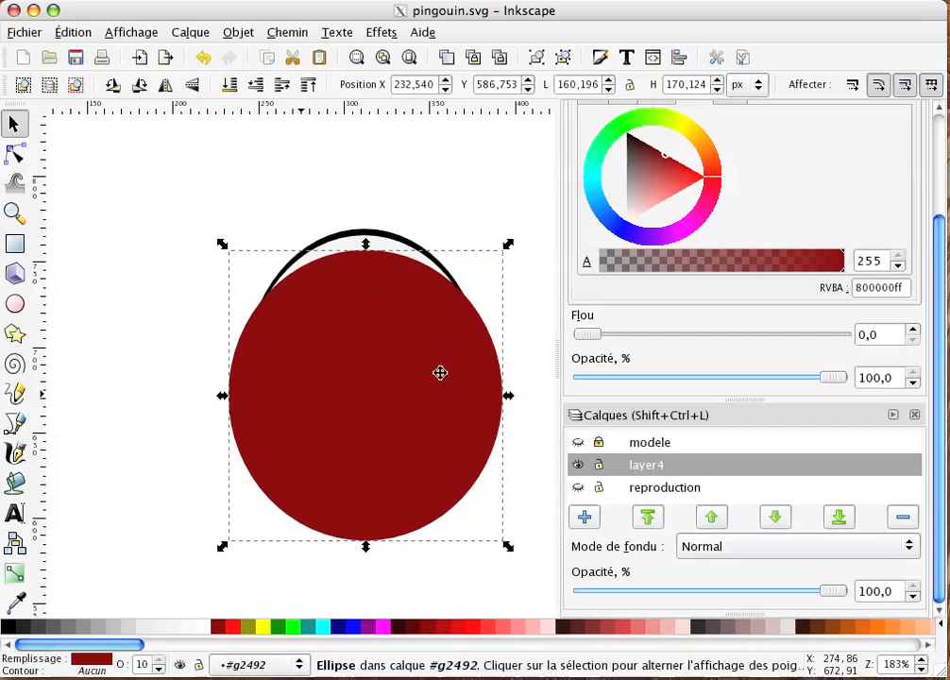
pyautogui.moveTo(379, 353); pyautogui.dragTo(379, 359)
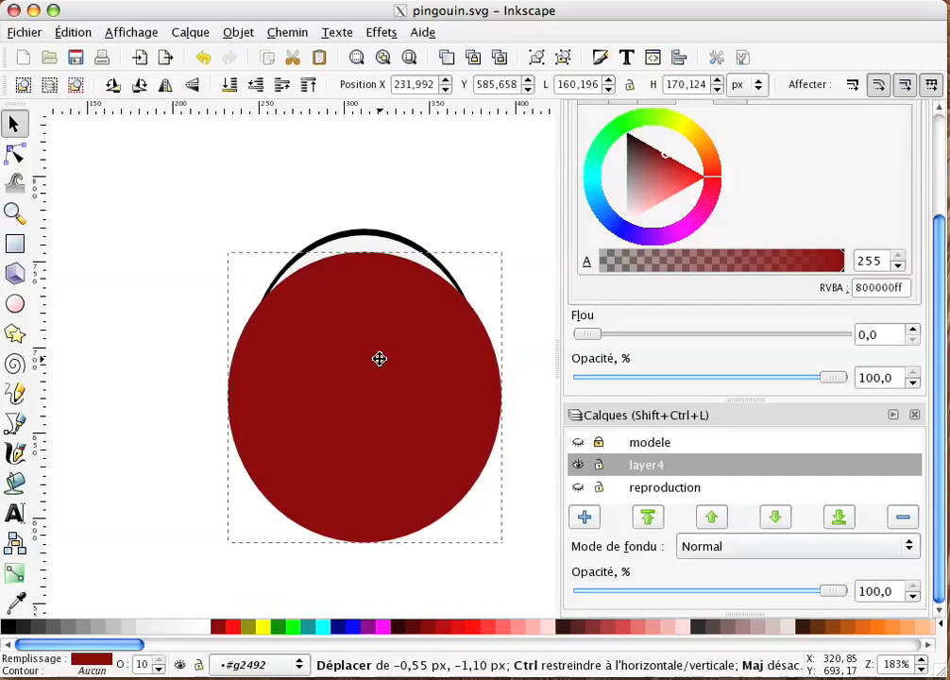
pyautogui.moveTo(379, 359); pyautogui.dragTo(379, 359)
# Step: Narrow the light grey ellipse symmetrically to about 128 px and subtract the dark red ellipse from it with Difference
pyautogui.click(354, 243)
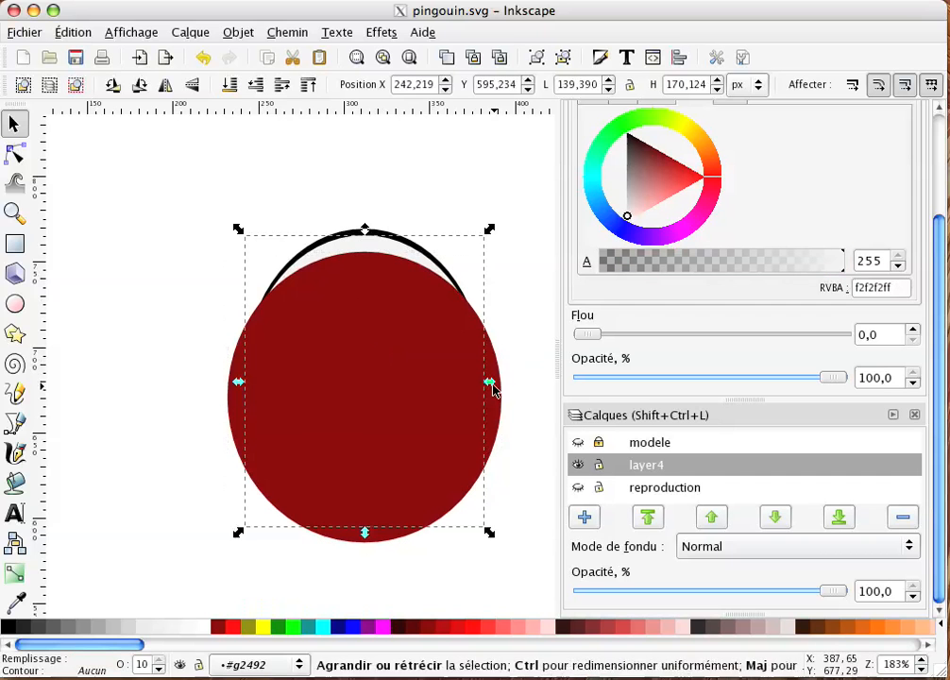
pyautogui.moveTo(491, 387); pyautogui.dragTo(481, 388)
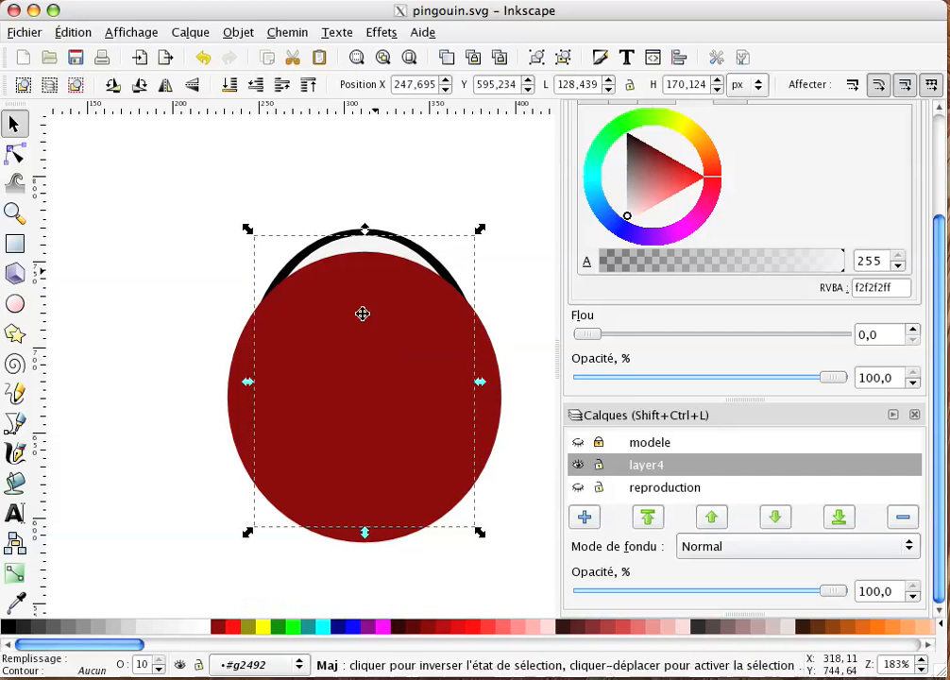
pyautogui.keyDown('shift'); pyautogui.click(362, 237); pyautogui.keyUp('shift')
pyautogui.click(274, 35)
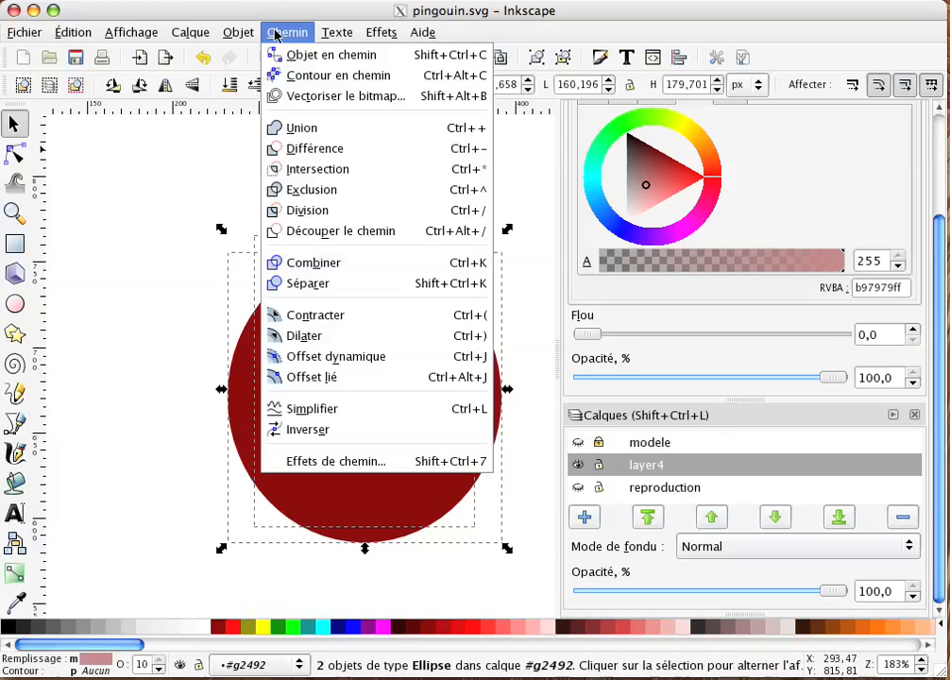
pyautogui.click(296, 148)
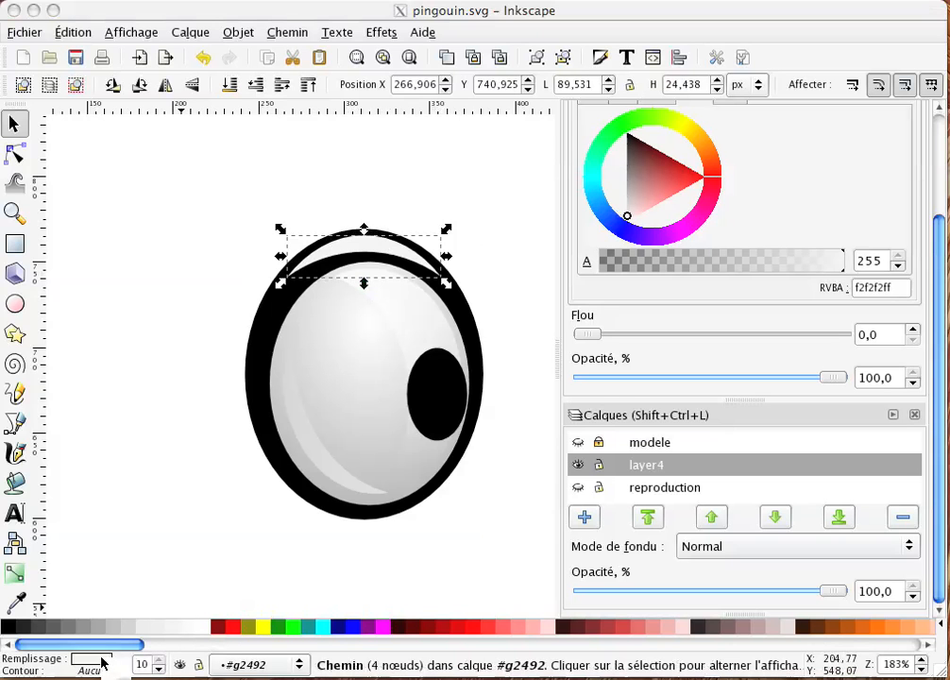
# Step: Fill the crescent above the eye with white and blur it by 8.6
pyautogui.click(203, 626)
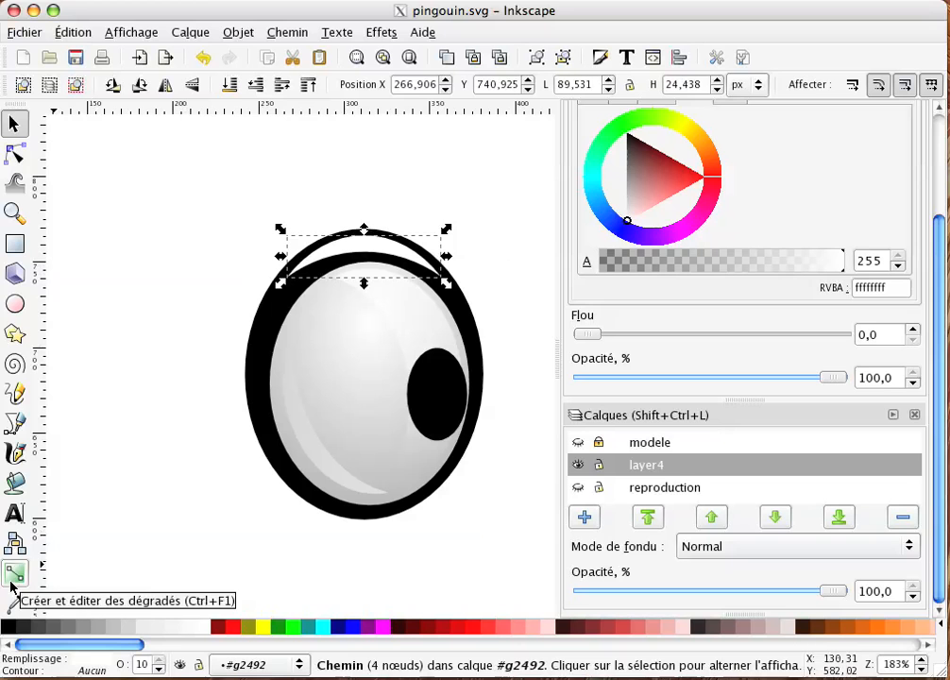
pyautogui.scroll(3, 628, 356)
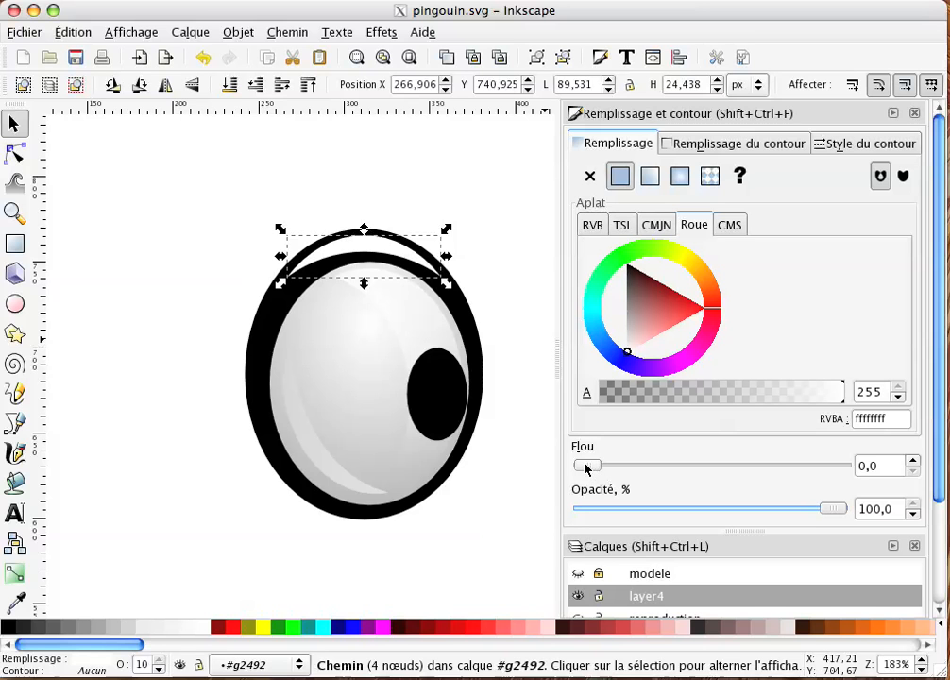
pyautogui.moveTo(585, 469); pyautogui.dragTo(605, 467)
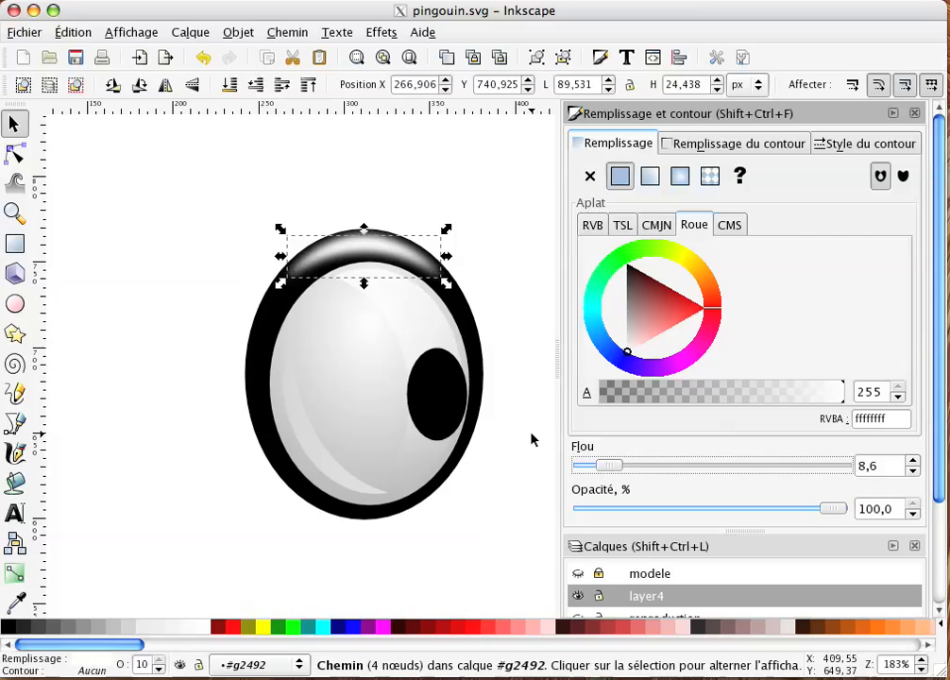
pyautogui.click(473, 259)
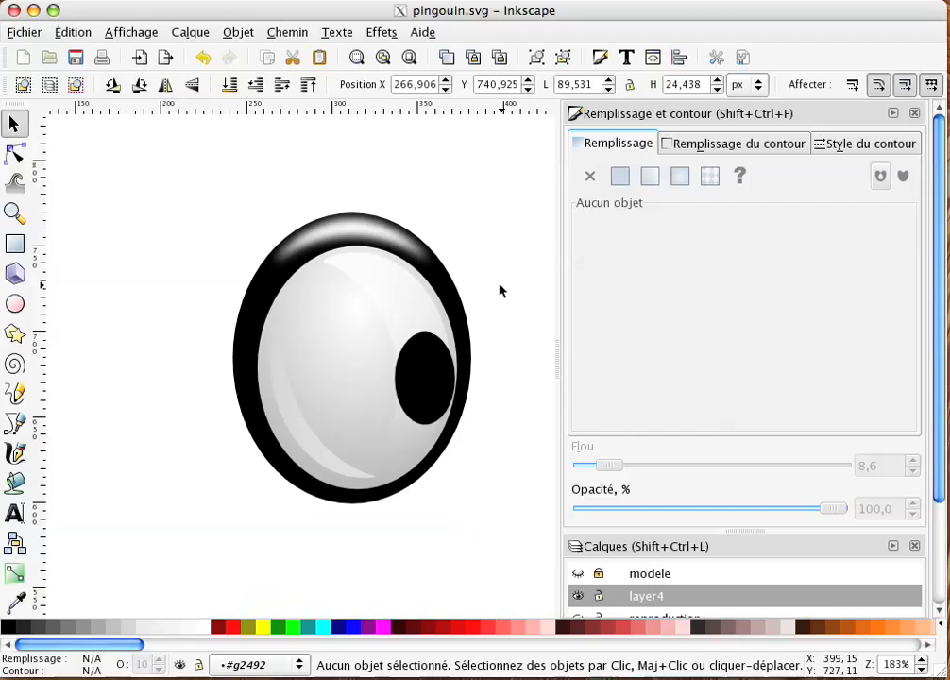
# Step: Duplicate the black pupil, fill the copy with white and offset it up and to the left of the pupil
pyautogui.click(424, 376)
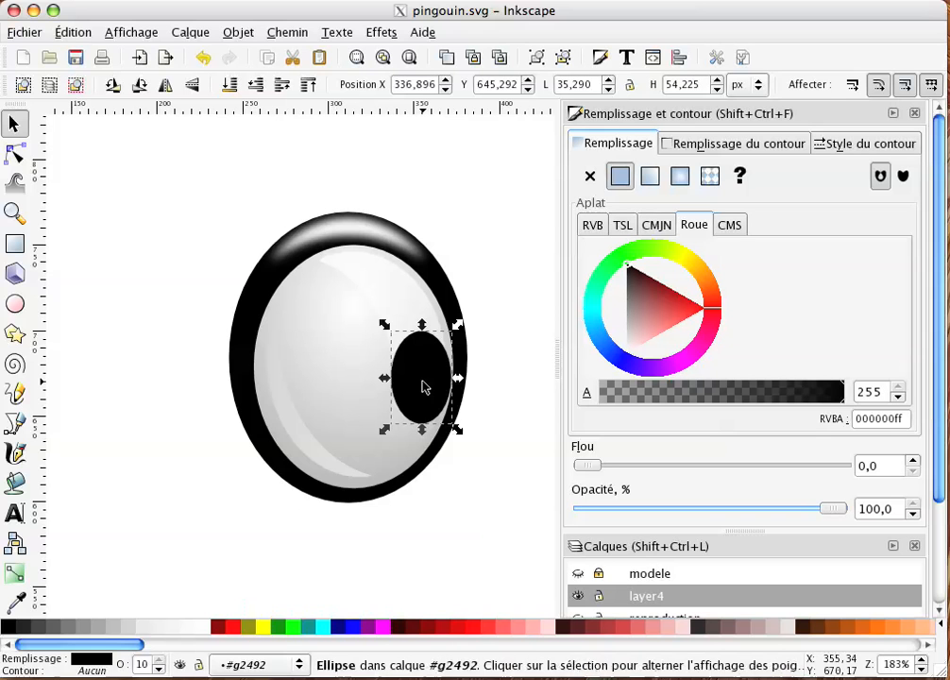
pyautogui.moveTo(422, 384); pyautogui.dragTo(426, 389)
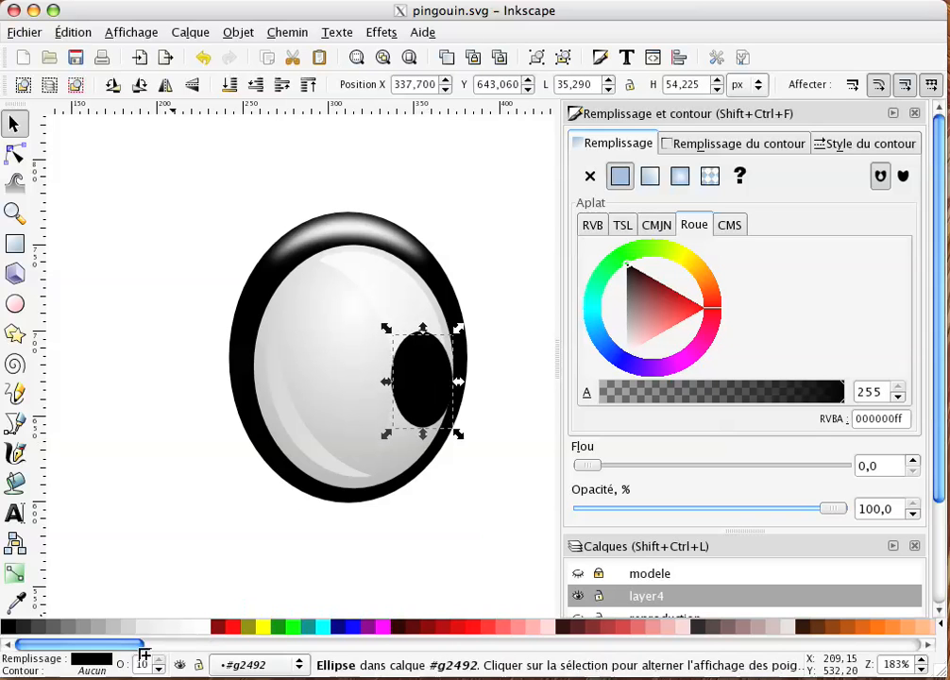
pyautogui.click(201, 626)
pyautogui.moveTo(427, 376); pyautogui.dragTo(413, 357)
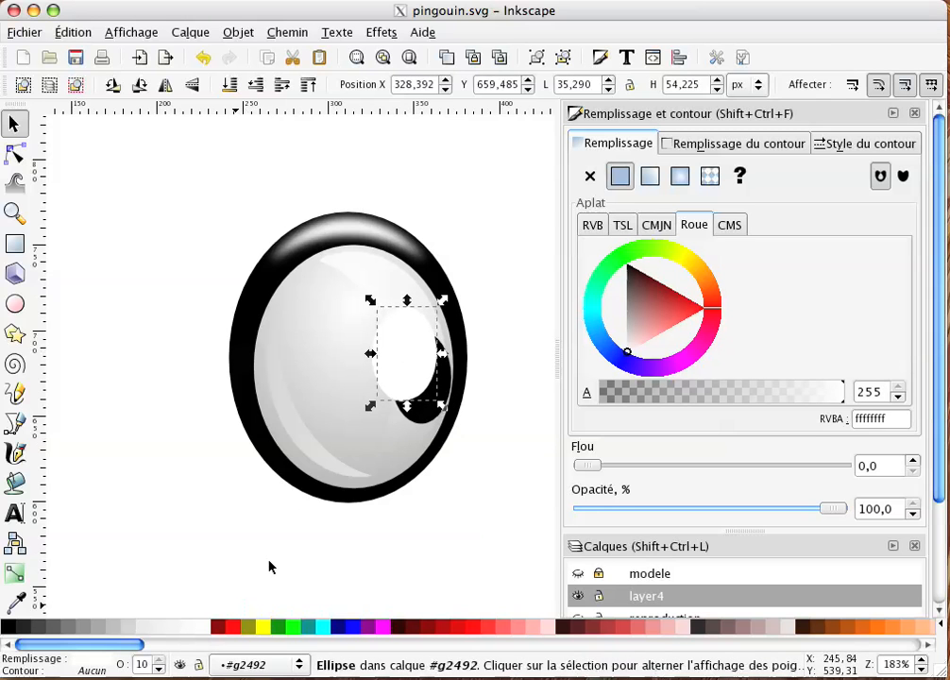
# Step: Duplicate the white pupil ellipse, move the copy downward and fill it with red ff0000
pyautogui.moveTo(392, 381); pyautogui.dragTo(404, 421)
pyautogui.moveTo(250, 626); pyautogui.dragTo(89, 659)
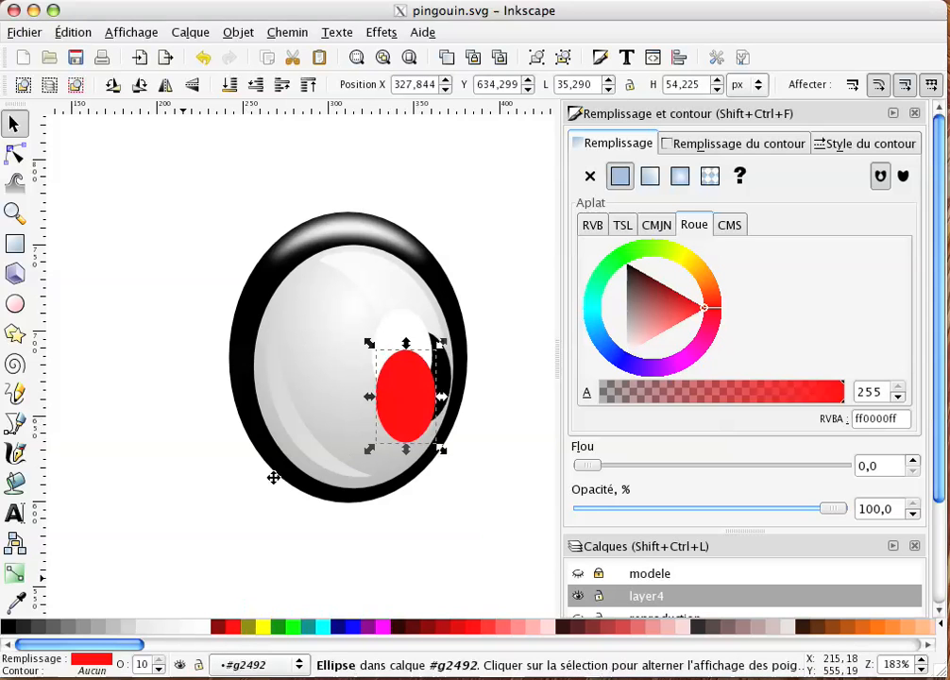
# Step: Move the red ellipse over the pupil, lower it beneath the white ellipse and nudge the white one slightly down
pyautogui.click(357, 414)
pyautogui.click(407, 401)
pyautogui.moveTo(411, 407); pyautogui.dragTo(428, 378)
pyautogui.press('pagedown')
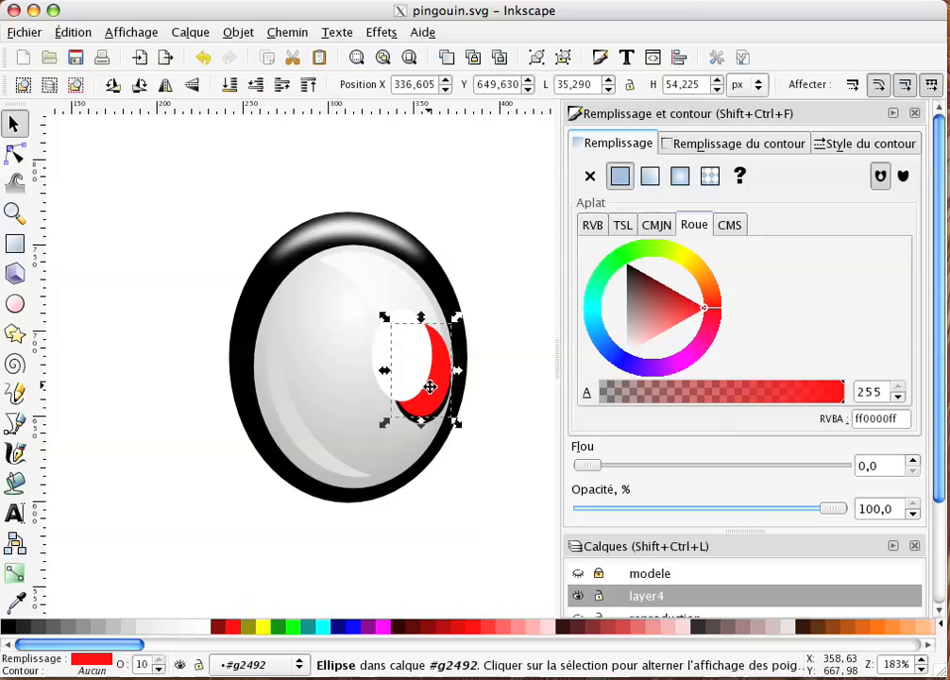
pyautogui.moveTo(431, 391); pyautogui.dragTo(430, 396)
pyautogui.click(443, 389)
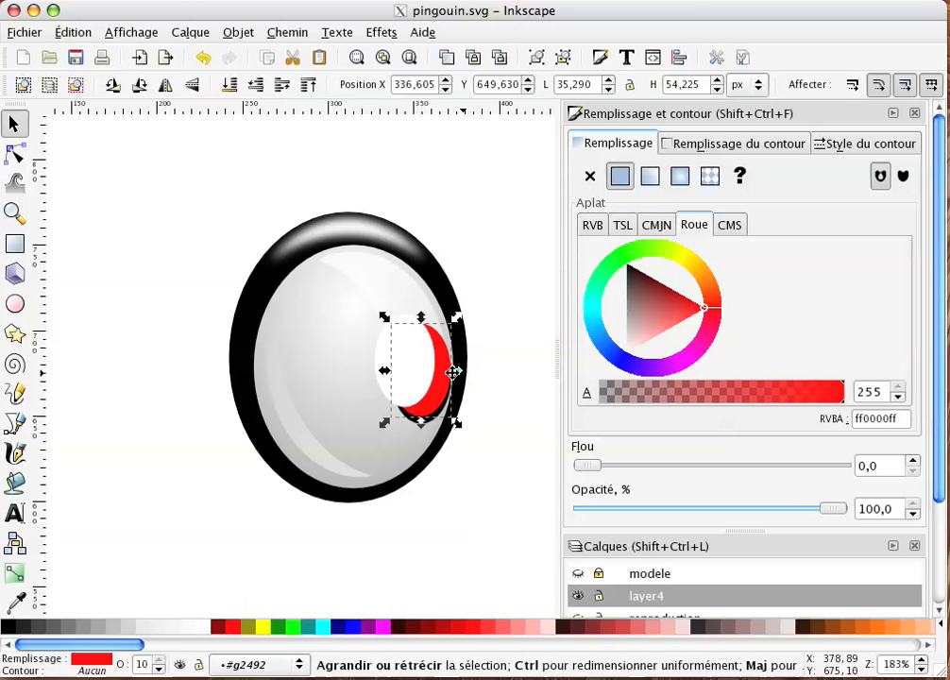
# Step: Scale the white and red ellipses down together to about 37 × 48 px overall and reposition them inside the pupil's edge
pyautogui.keyDown('shift'); pyautogui.click(440, 369); pyautogui.keyUp('shift')
pyautogui.moveTo(440, 368); pyautogui.dragTo(435, 382)
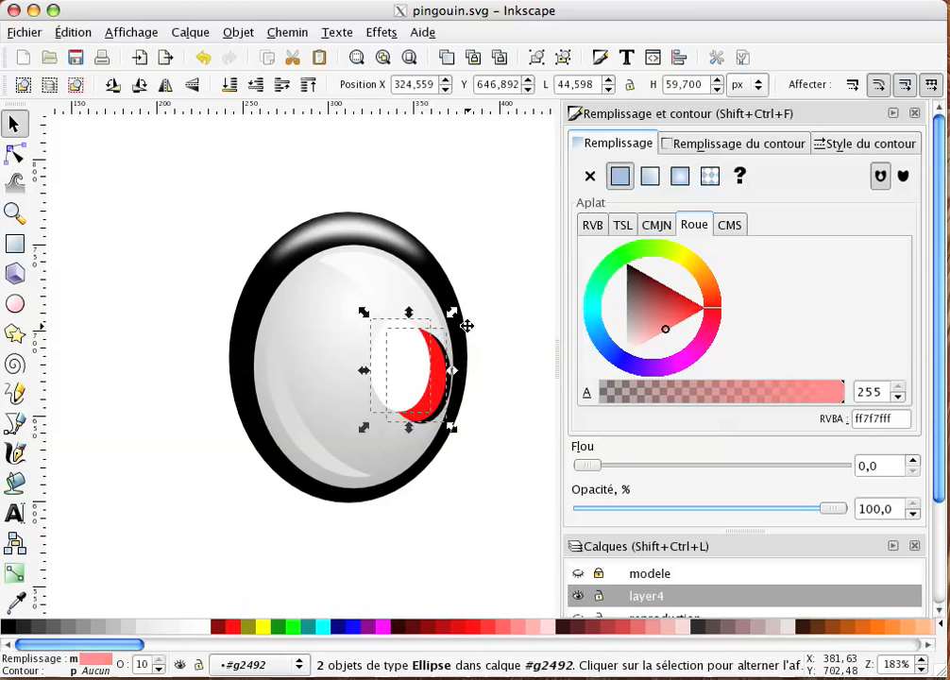
pyautogui.moveTo(452, 315); pyautogui.dragTo(447, 326)
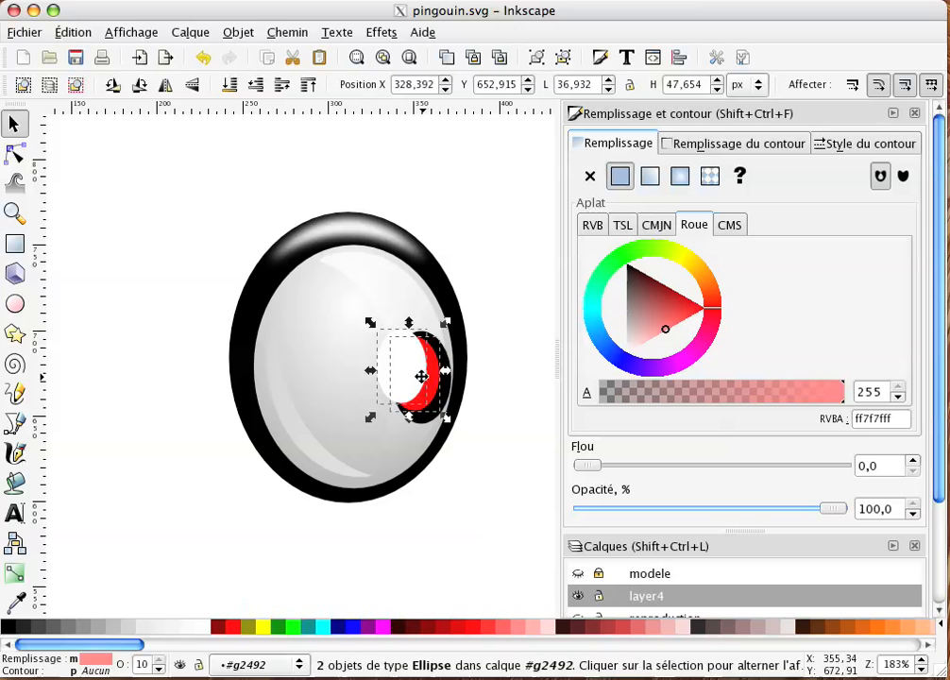
pyautogui.moveTo(426, 376); pyautogui.dragTo(394, 381)
pyautogui.click(505, 353)
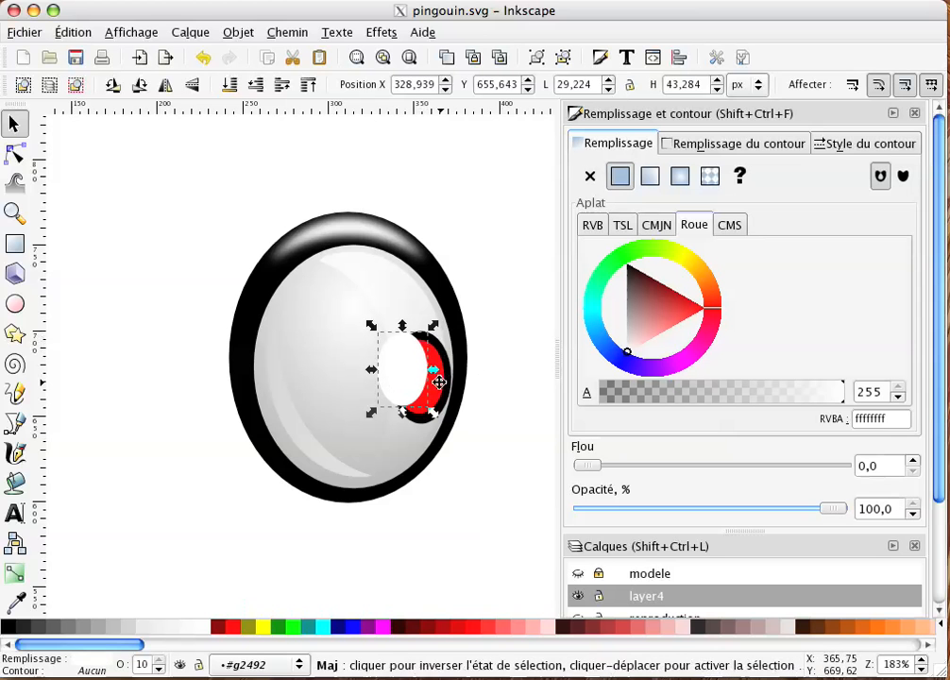
# Step: Subtract the white ellipse from the red ellipse to leave a red crescent inside the pupil
pyautogui.keyDown('shift'); pyautogui.click(434, 379); pyautogui.keyUp('shift')
pyautogui.click(239, 32)
pyautogui.moveTo(287, 29)
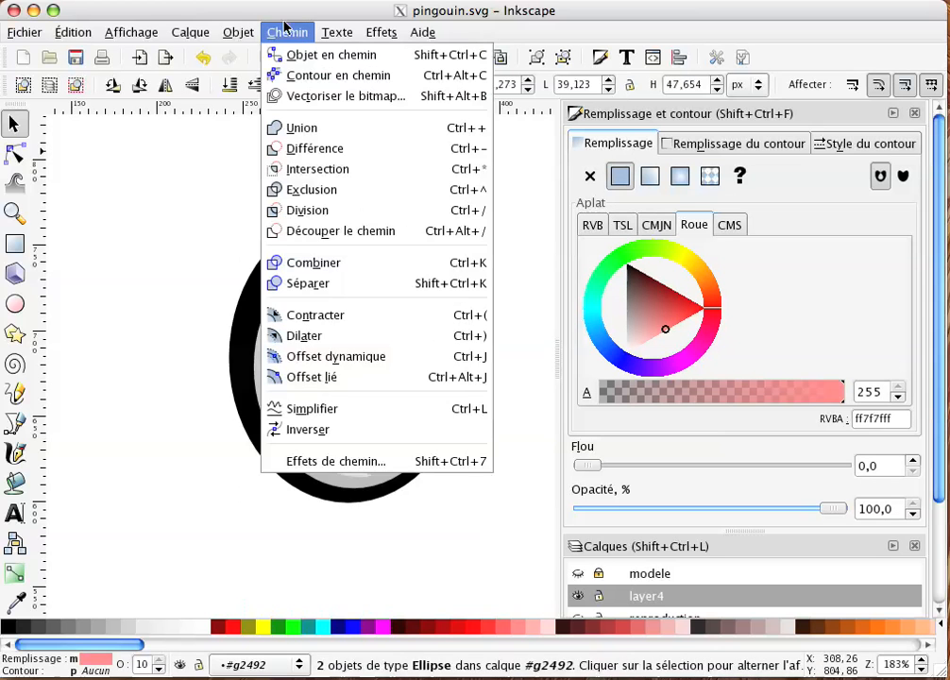
pyautogui.click(299, 153)
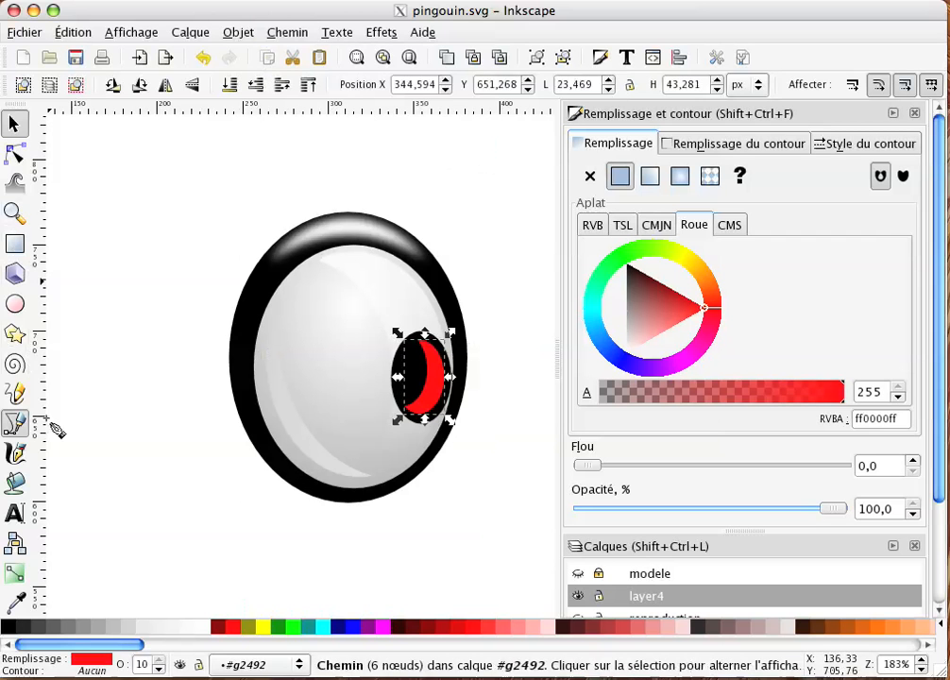
# Step: Draw a closed straight-sided shape over the lower part of the red crescent and fill it with black
pyautogui.click(14, 424)
pyautogui.click(453, 359)
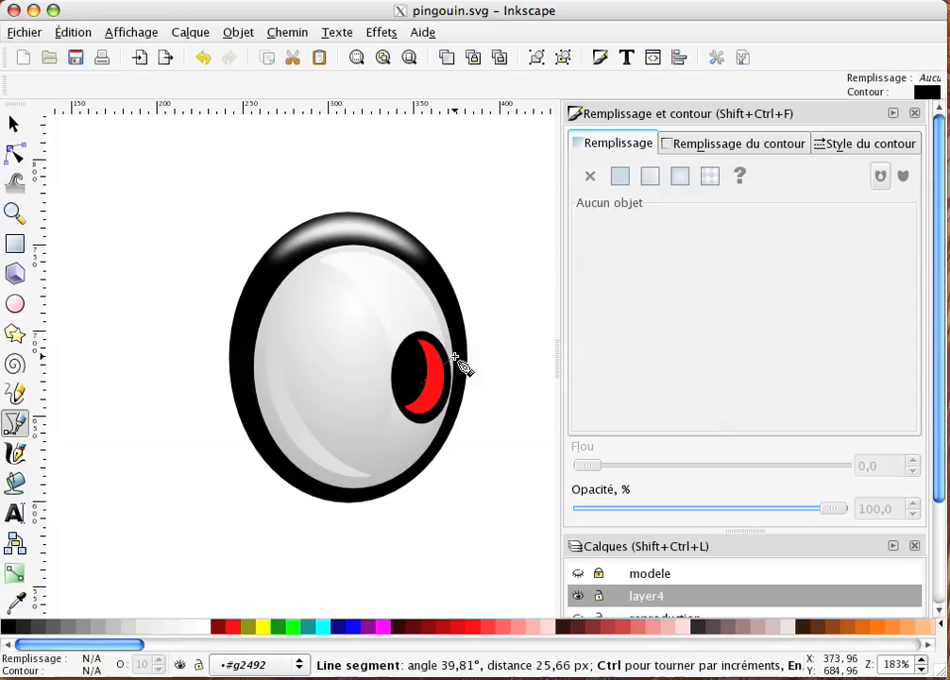
pyautogui.click(477, 414)
pyautogui.moveTo(369, 461); pyautogui.dragTo(345, 387)
pyautogui.click(346, 386)
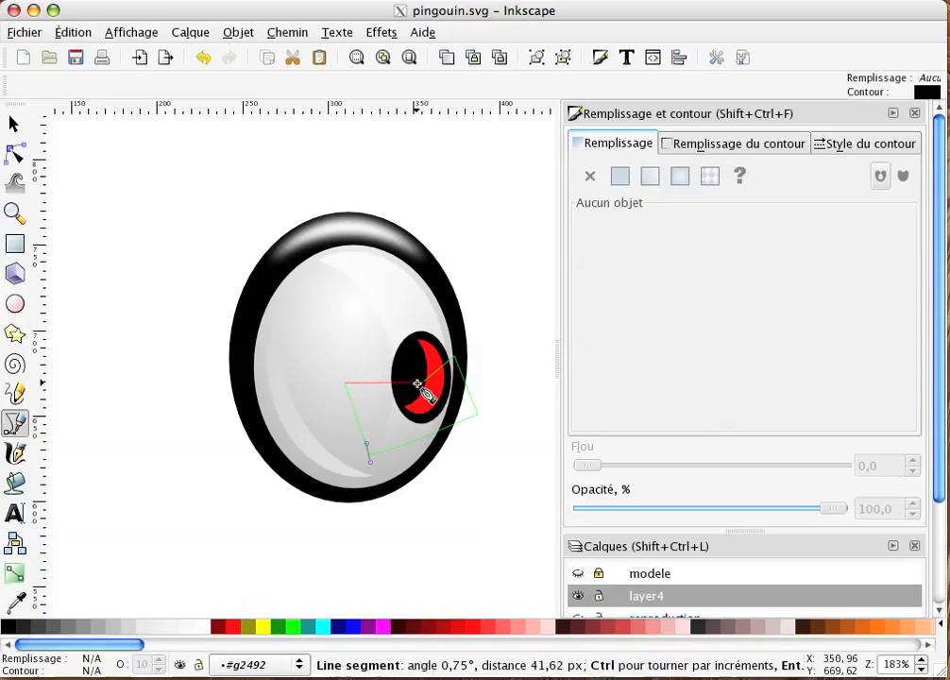
pyautogui.click(419, 383)
pyautogui.click(7, 627)
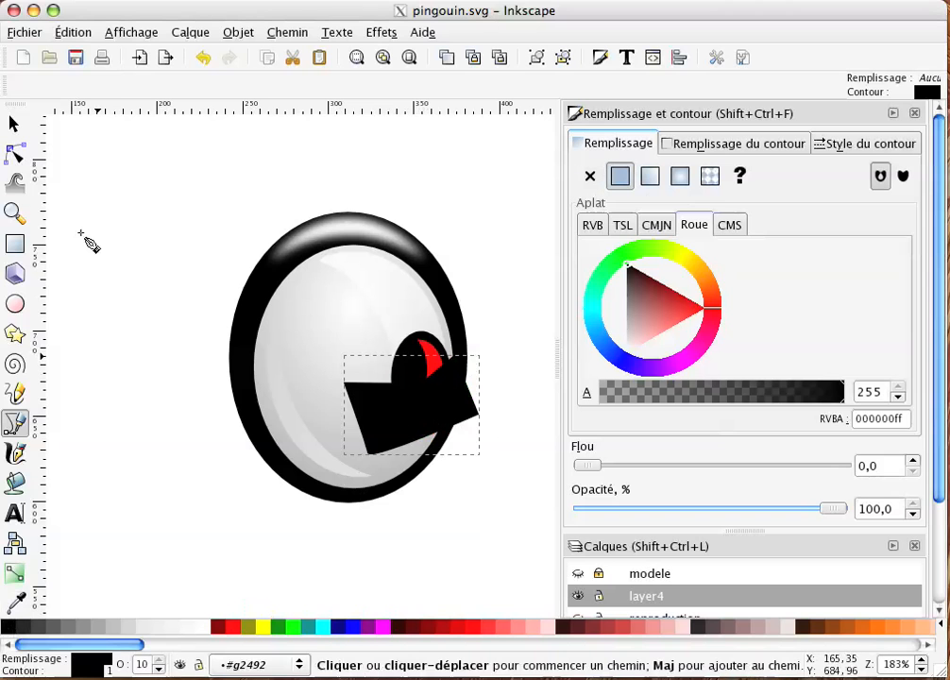
# Step: Subtract the black polygon from the red crescent so only its upper part remains
pyautogui.click(13, 124)
pyautogui.keyDown('shift'); pyautogui.click(428, 348); pyautogui.keyUp('shift')
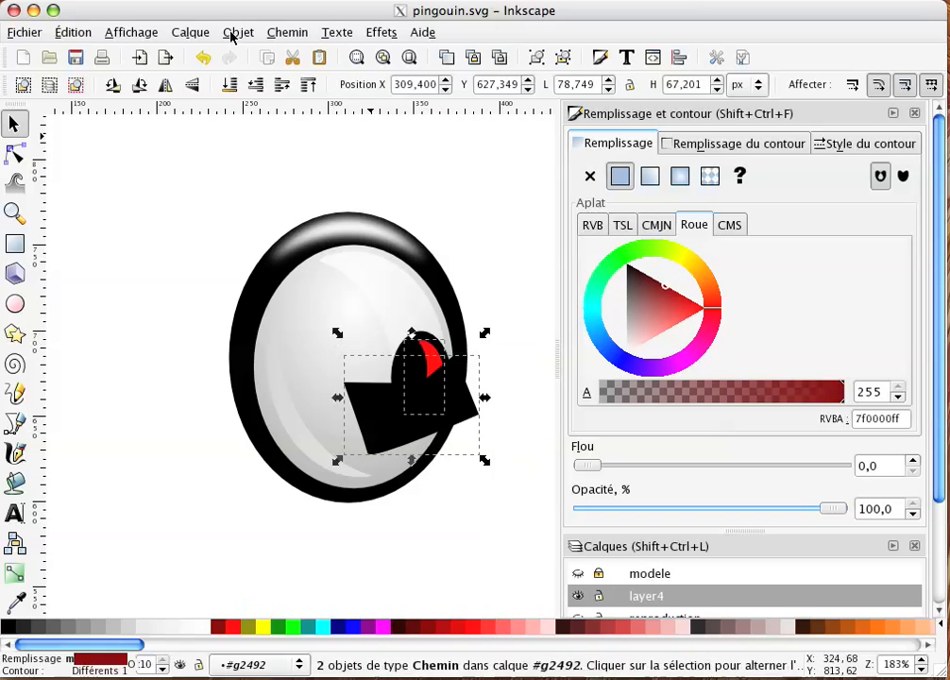
pyautogui.click(238, 34)
pyautogui.moveTo(287, 32)
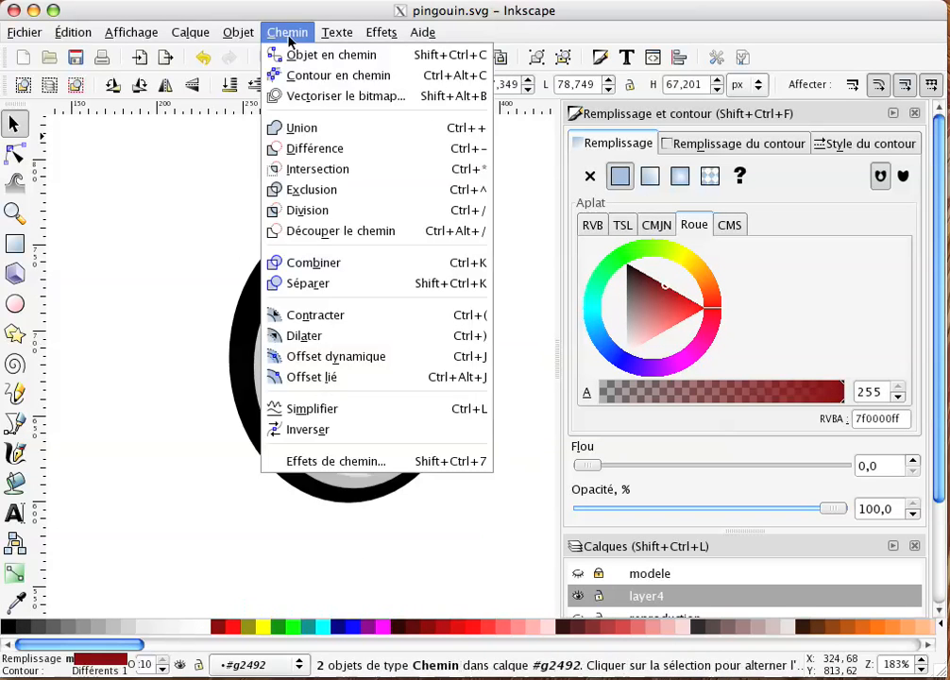
pyautogui.click(298, 157)
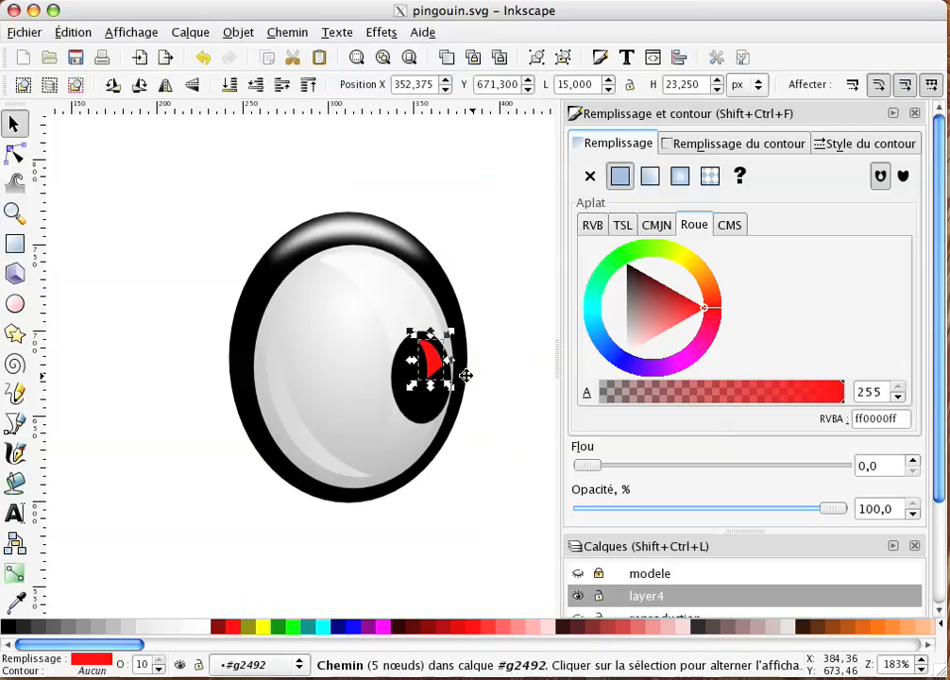
pyautogui.moveTo(416, 392)
pyautogui.mouseDown()
pyautogui.moveTo(404, 395)
pyautogui.moveTo(416, 389)
pyautogui.moveTo(406, 386)
pyautogui.moveTo(386, 404)
pyautogui.moveTo(390, 392)
pyautogui.moveTo(431, 378)
pyautogui.mouseUp()
pyautogui.hotkey('ctrl', 'z')
pyautogui.hotkey('ctrl', 'z')
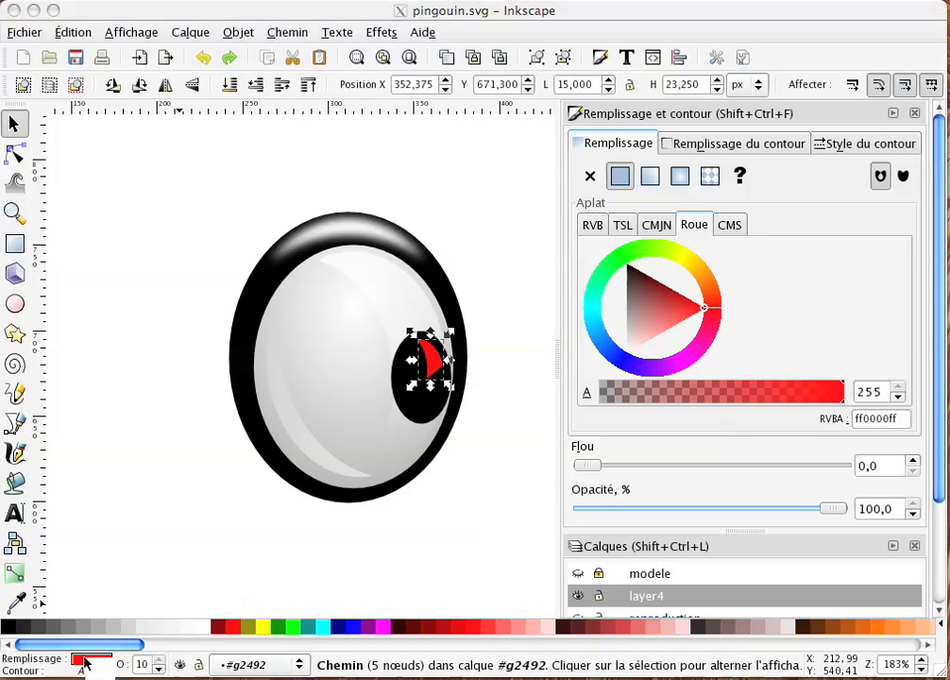
# Step: Fill the trimmed crescent with white and set its blur to 13.2
pyautogui.moveTo(84, 658); pyautogui.dragTo(85, 658)
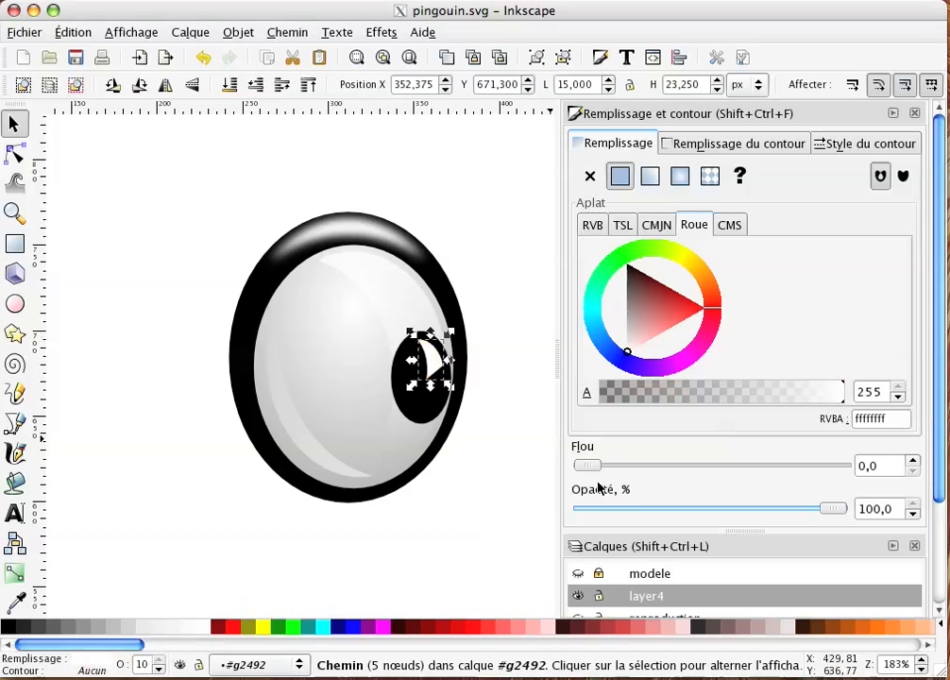
pyautogui.moveTo(594, 465); pyautogui.dragTo(627, 467)
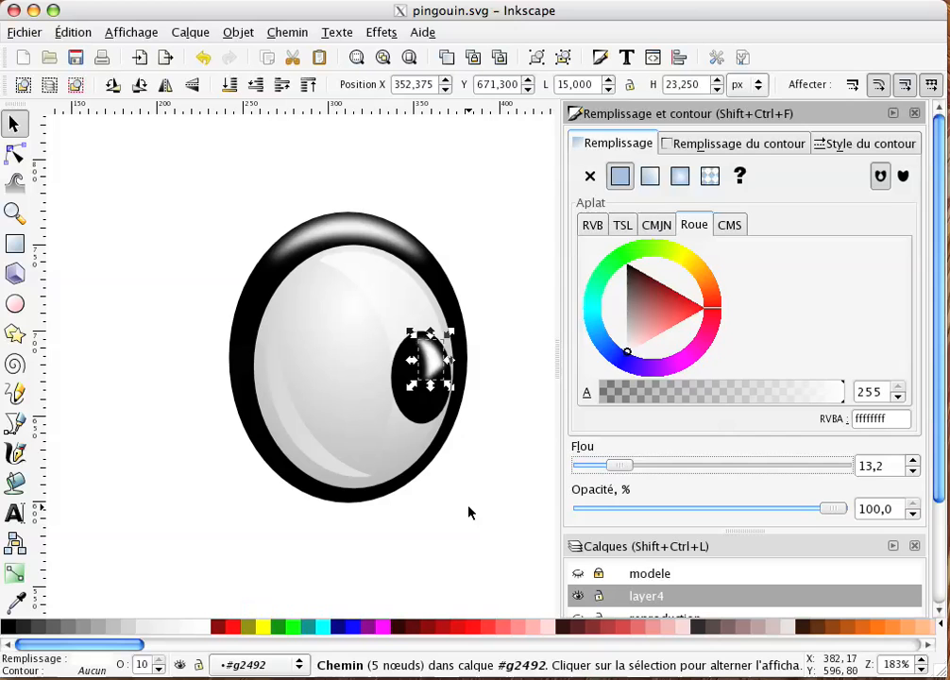
pyautogui.click(470, 513)
pyautogui.hscroll(3, 483, 501)
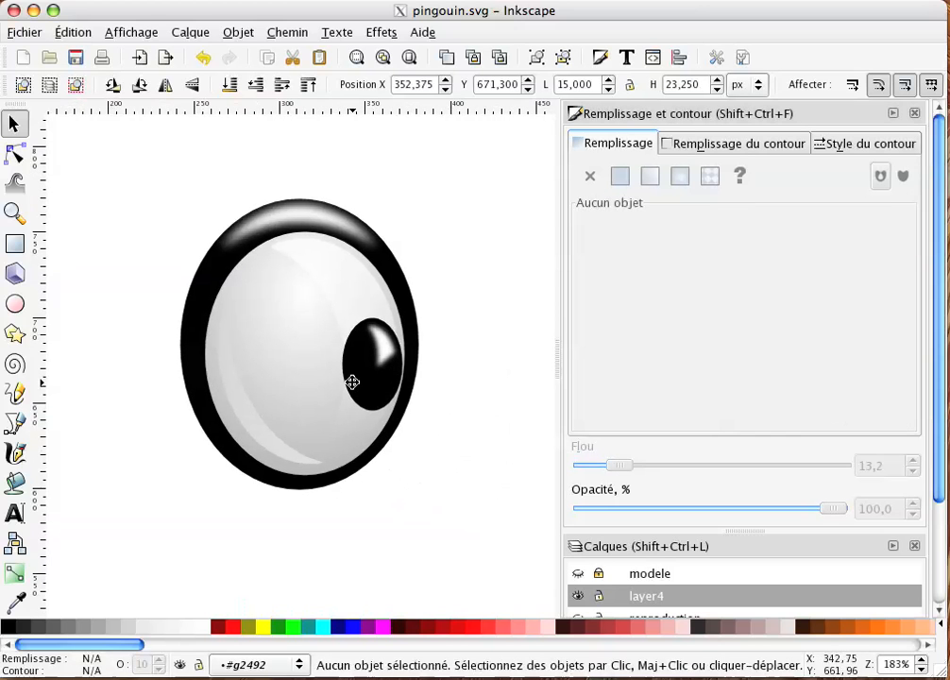
# Step: Duplicate the lower-left gradient reflection of the eyeball and move the copy over the pupil
pyautogui.click(352, 382)
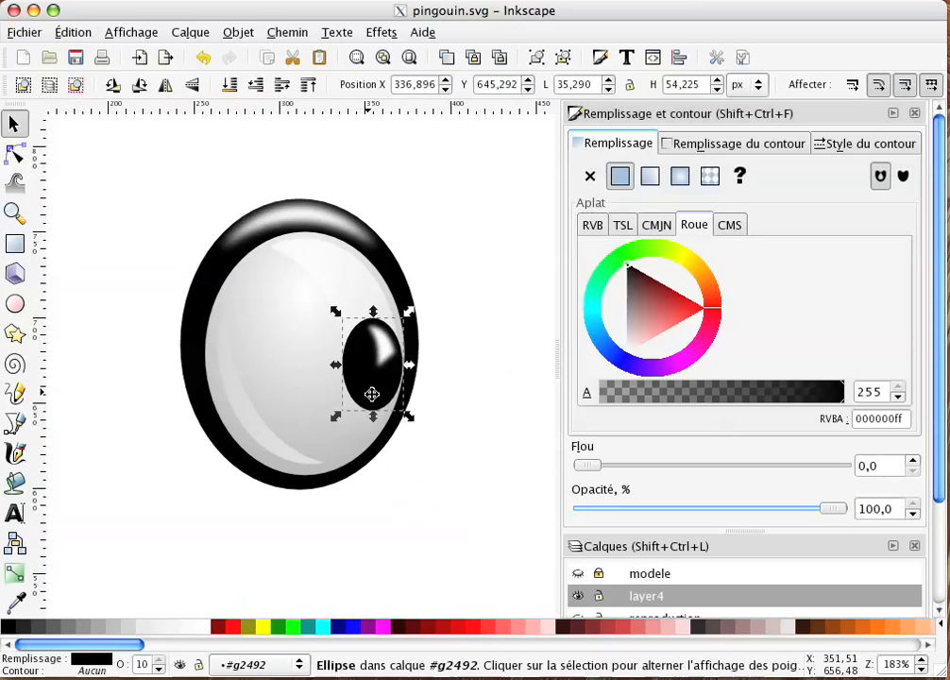
pyautogui.click(239, 404)
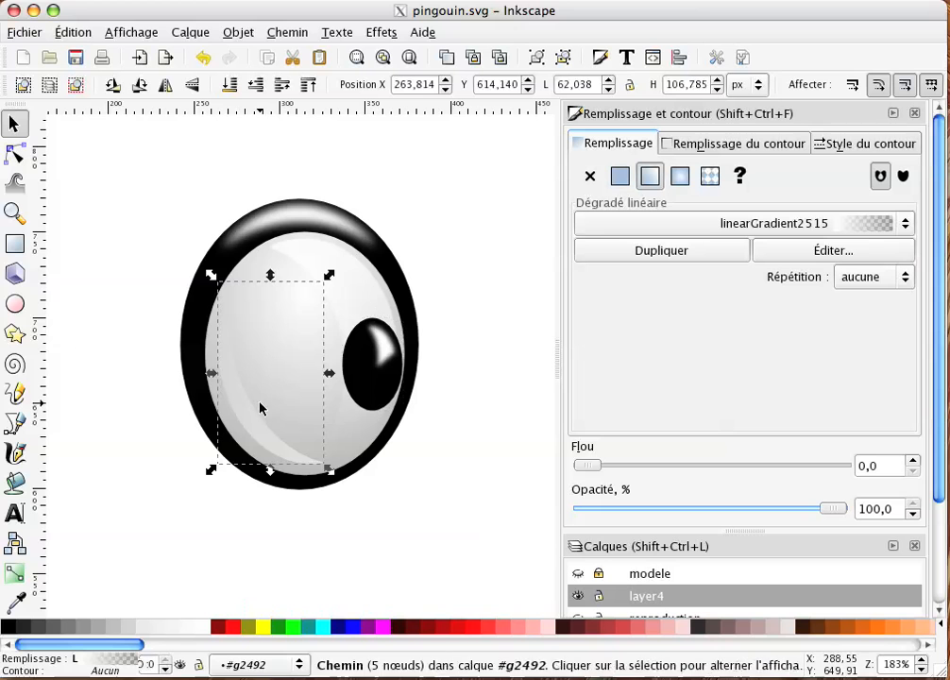
pyautogui.hotkey('ctrl', 'z')
pyautogui.moveTo(267, 411); pyautogui.dragTo(355, 362)
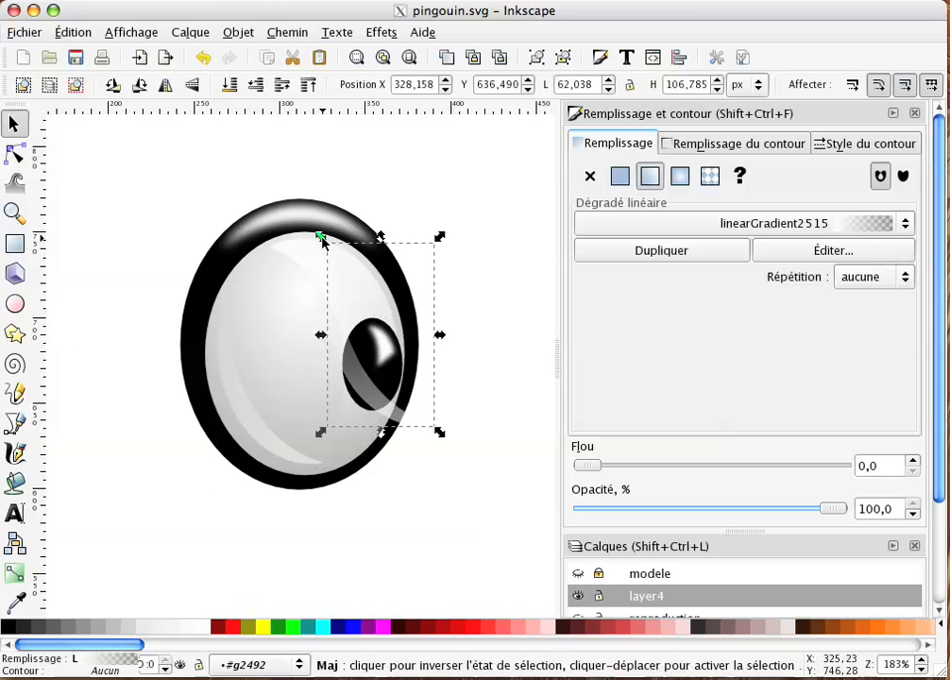
# Step: Scale the copied reflection down to about 21 × 36 px and place it along the pupil's lower-left edge
pyautogui.moveTo(321, 238); pyautogui.dragTo(355, 301)
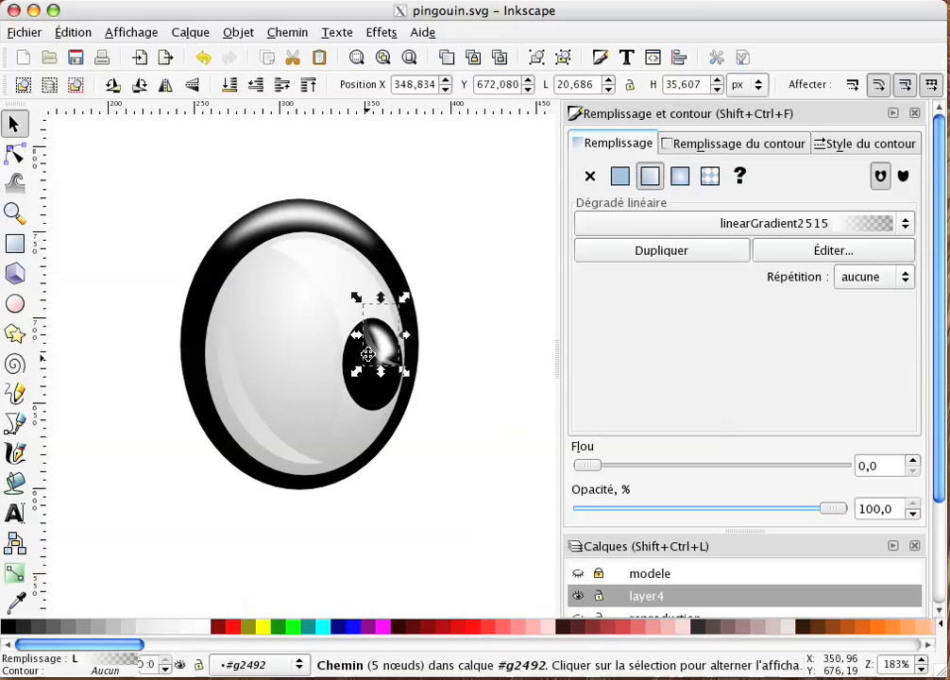
pyautogui.moveTo(368, 357); pyautogui.dragTo(353, 395)
pyautogui.click(453, 346)
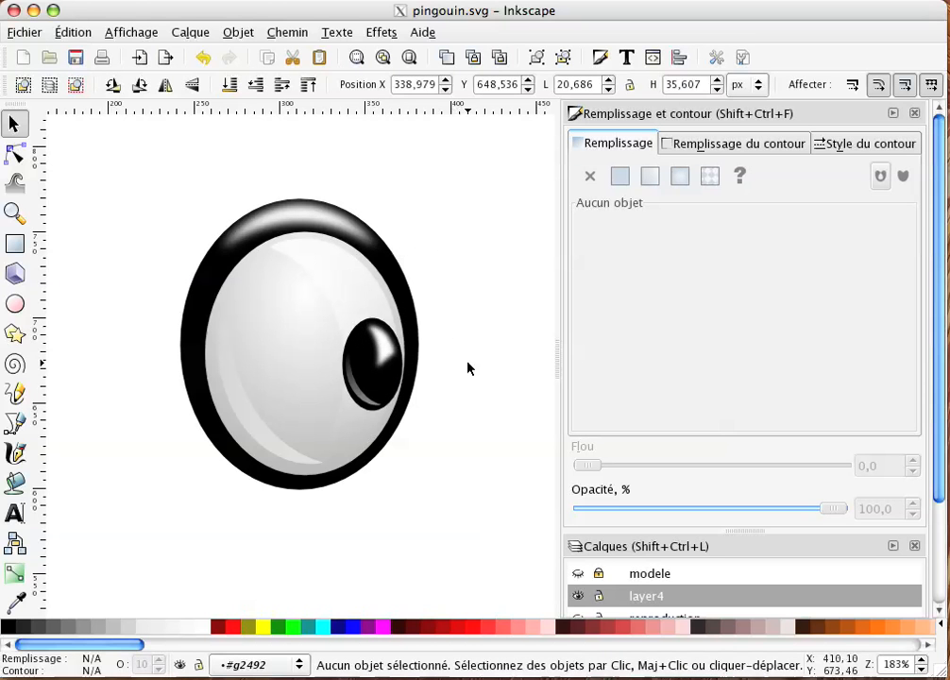
pyautogui.press('-')
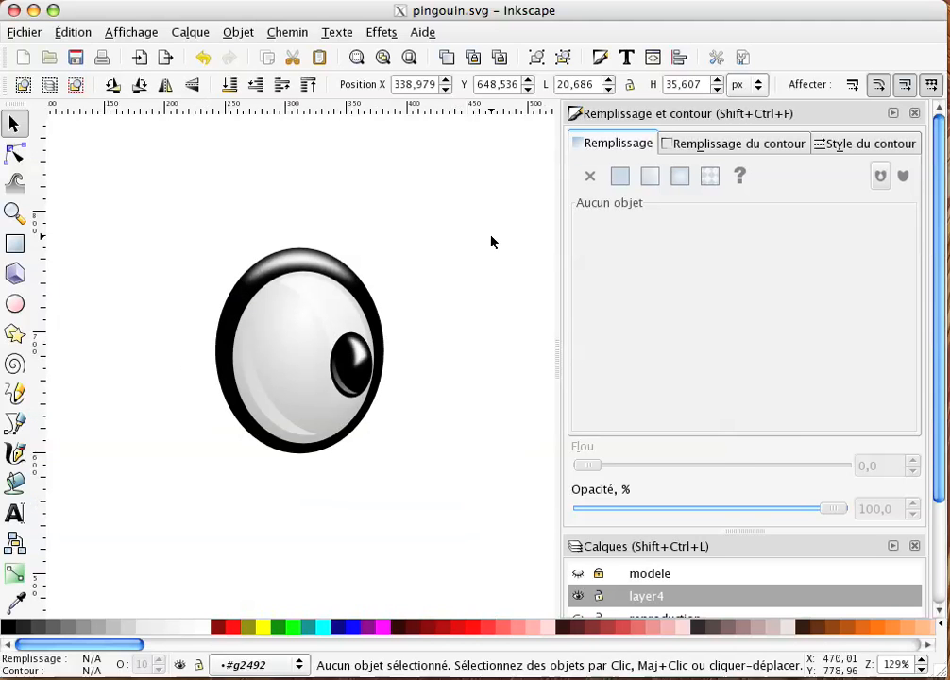
# Step: Reposition the whole eye group, then copy it and place the copy to its right, overlapping the original
pyautogui.moveTo(318, 295); pyautogui.dragTo(339, 287)
pyautogui.moveTo(376, 235); pyautogui.dragTo(314, 312)
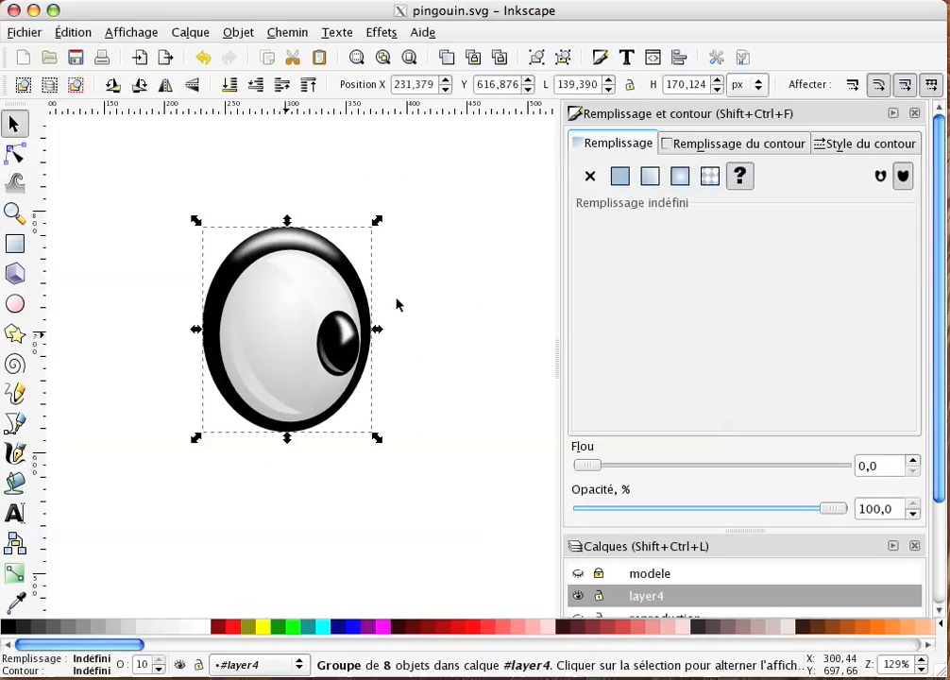
pyautogui.hotkey('ctrl', 'c')
pyautogui.hotkey('ctrl', 'v')
pyautogui.moveTo(304, 263); pyautogui.dragTo(401, 315)
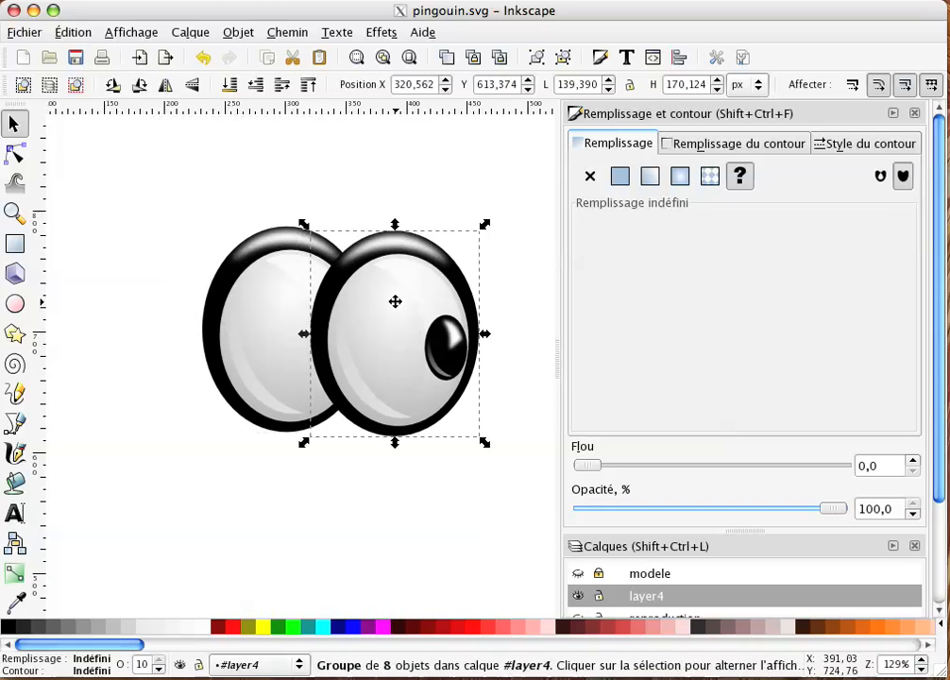
pyautogui.click(395, 302)
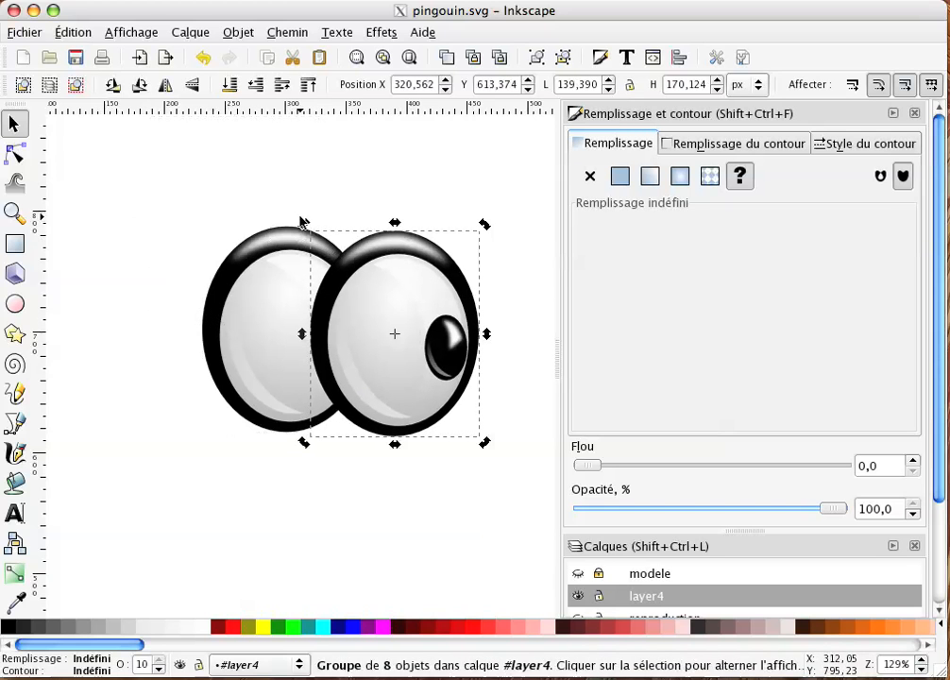
pyautogui.moveTo(302, 222); pyautogui.dragTo(330, 475)
pyautogui.hotkey('ctrl', 'z')
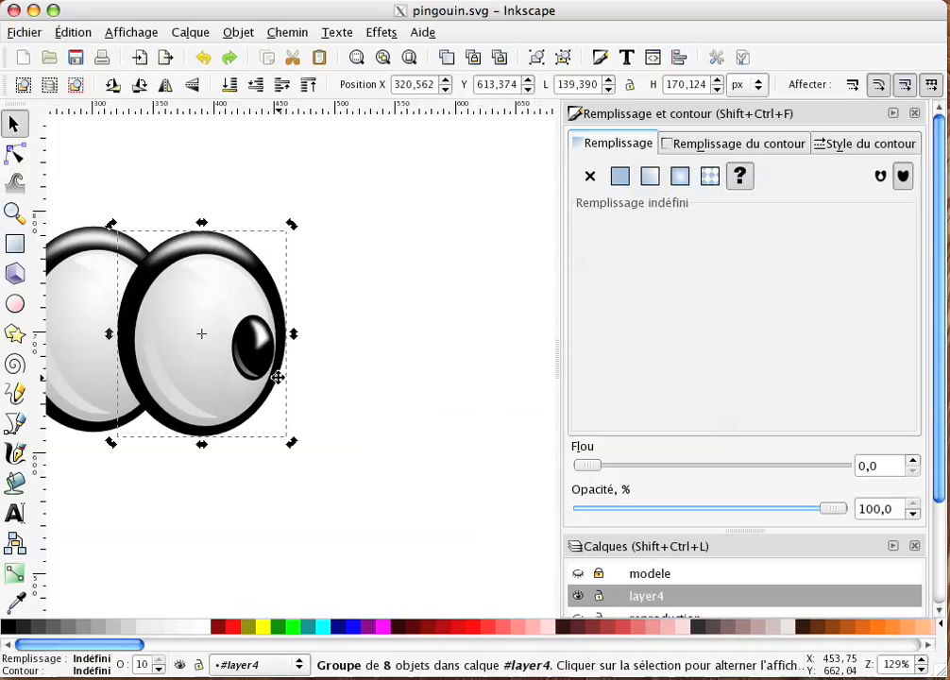
# Step: Flip the copied eye horizontally so that its pupil faces the original eye
pyautogui.hotkey('ctrl', 'shift', 'z')
pyautogui.moveTo(343, 371); pyautogui.dragTo(573, 370)
pyautogui.moveTo(475, 417); pyautogui.dragTo(411, 365)
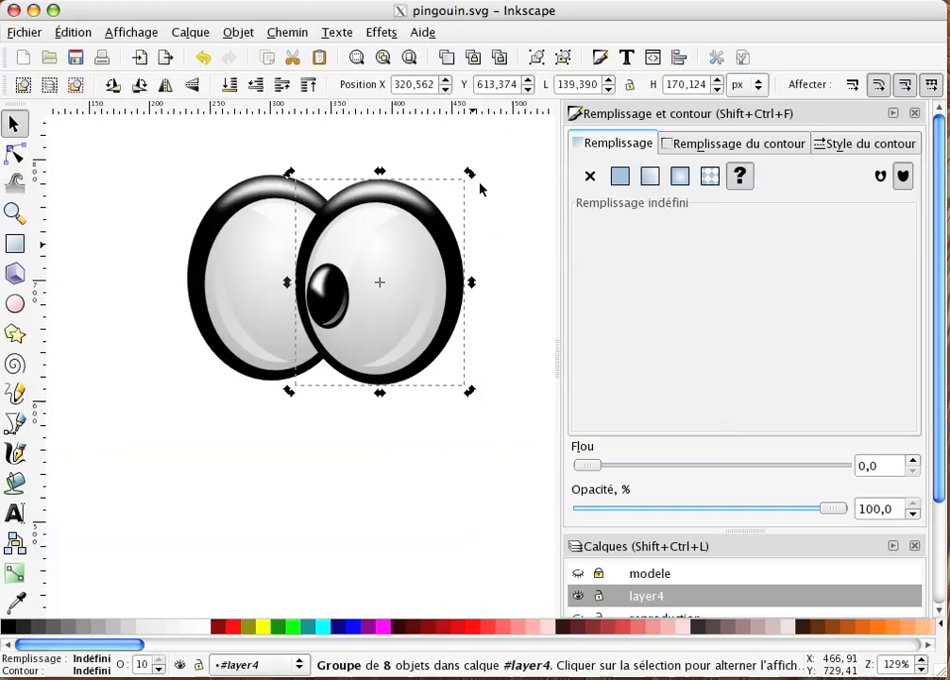
# Step: Scale the mirrored eye down to about 119 × 146 px and place it against the large eye's right edge
pyautogui.click(407, 260)
pyautogui.moveTo(471, 182); pyautogui.dragTo(456, 210)
pyautogui.moveTo(359, 308); pyautogui.dragTo(389, 311)
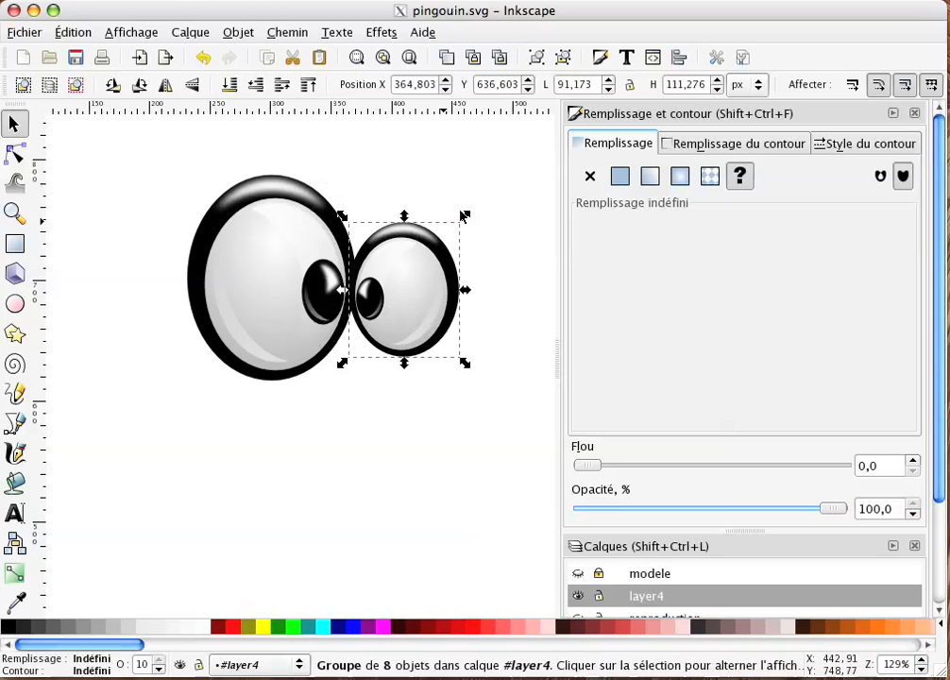
pyautogui.moveTo(470, 218); pyautogui.dragTo(505, 191)
pyautogui.moveTo(484, 364); pyautogui.dragTo(499, 382)
# Step: Align the centres of both eyes on a common horizontal axis, relative to the selection
pyautogui.keyDown('shift'); pyautogui.click(316, 283); pyautogui.keyUp('shift')
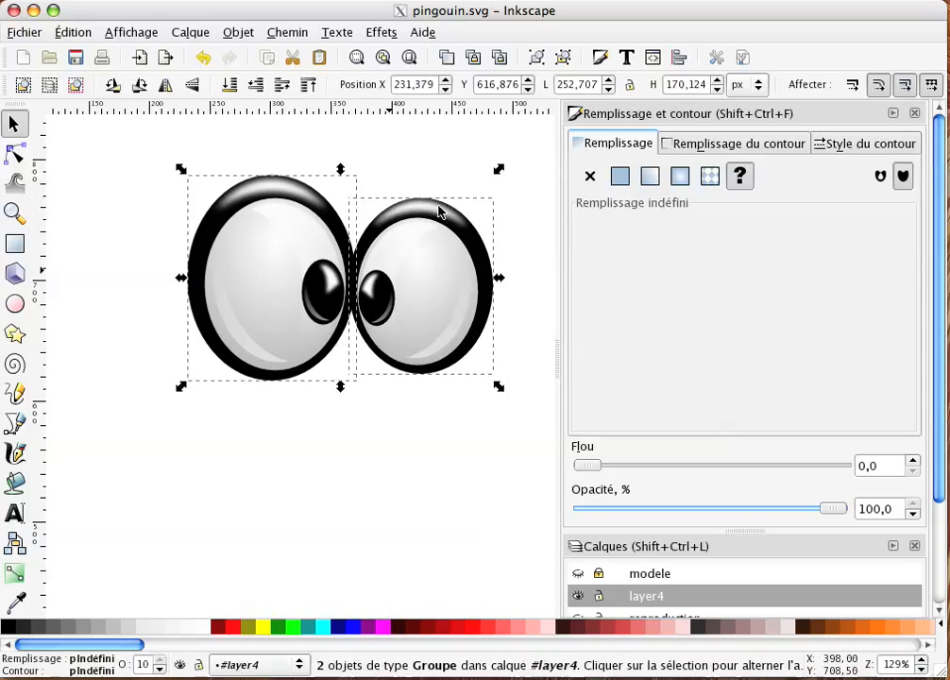
pyautogui.click(680, 58)
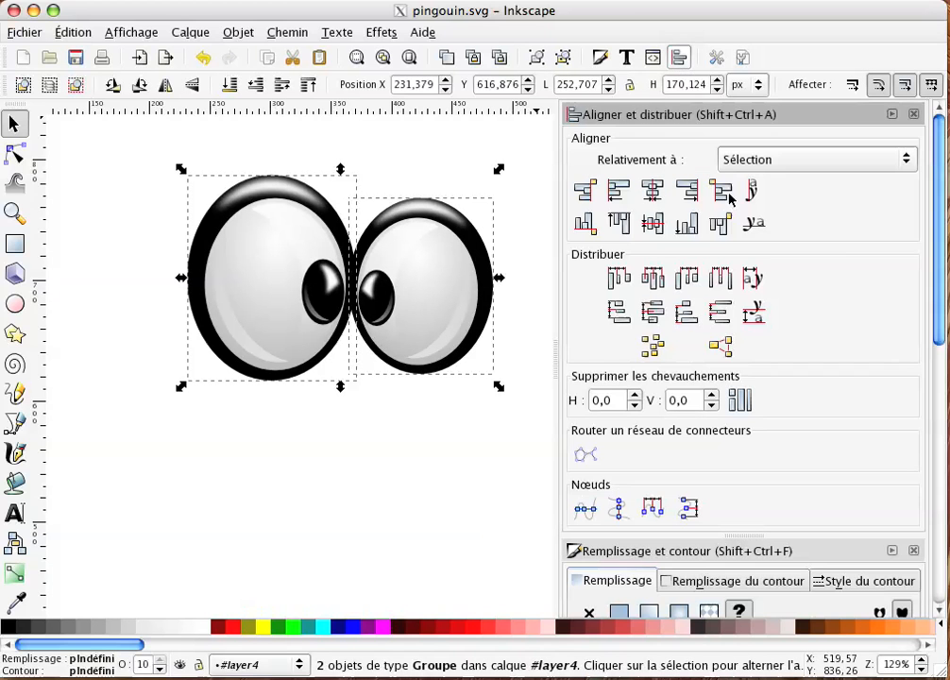
pyautogui.click(655, 227)
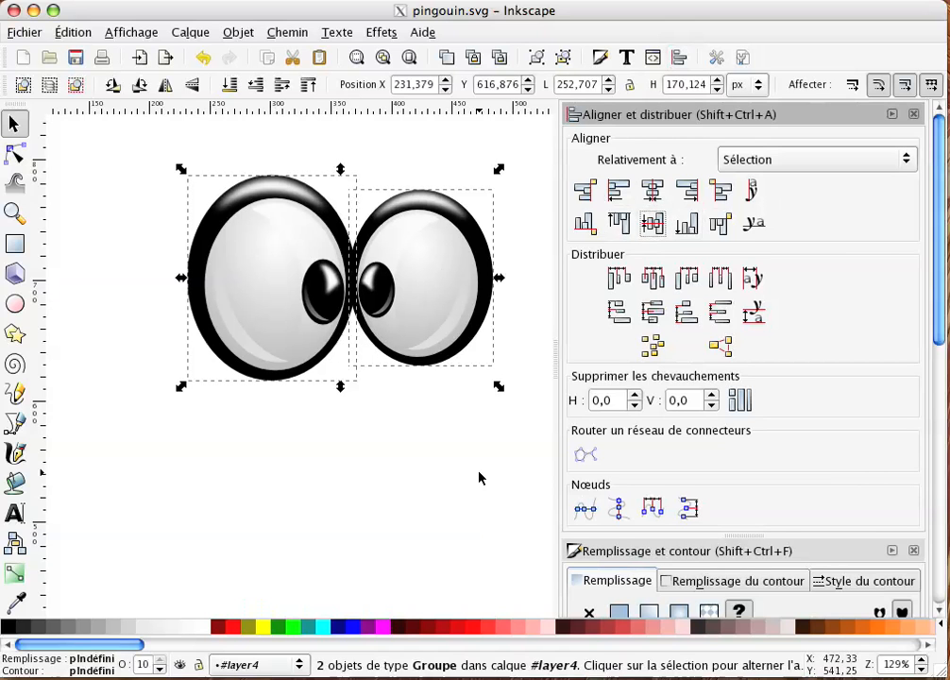
pyautogui.click(457, 441)
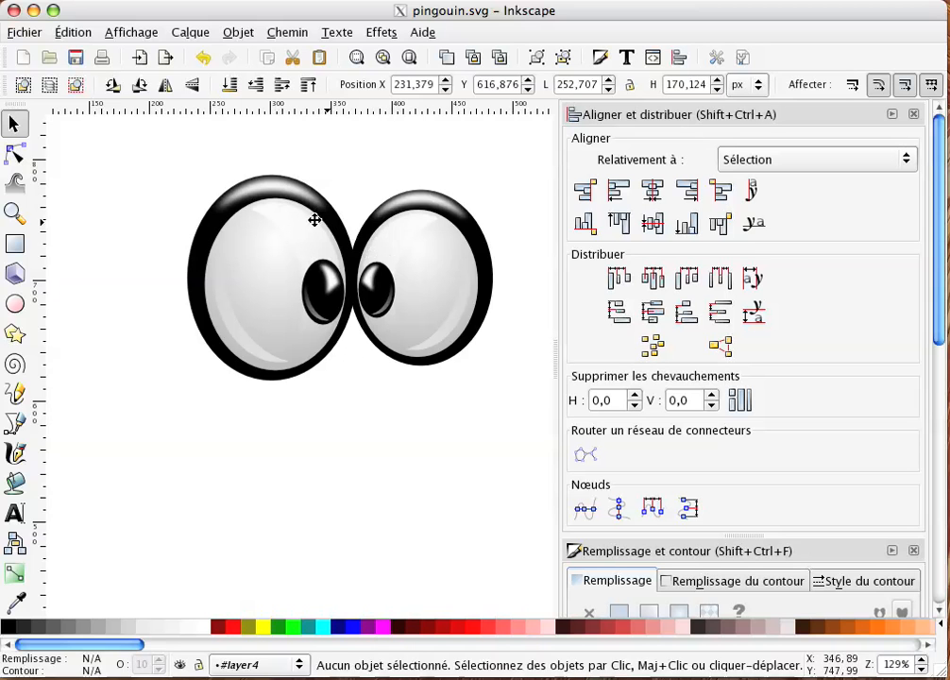
# Step: Inside the smaller eye's group, select the eyeball ellipse with its two reflections and flip them horizontally
pyautogui.doubleClick(412, 277)
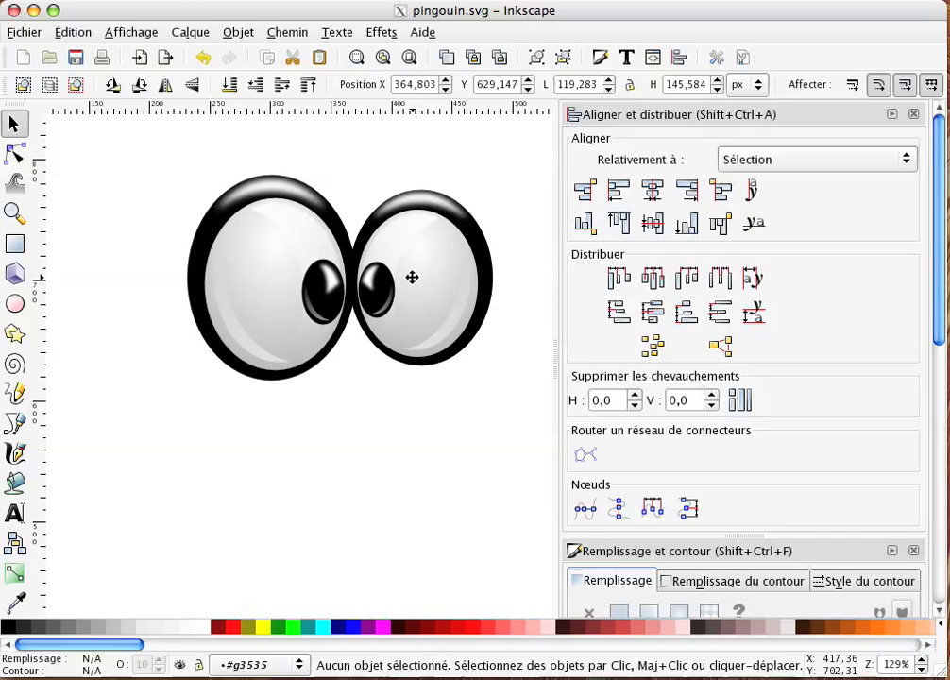
pyautogui.click(416, 265)
pyautogui.click(396, 239)
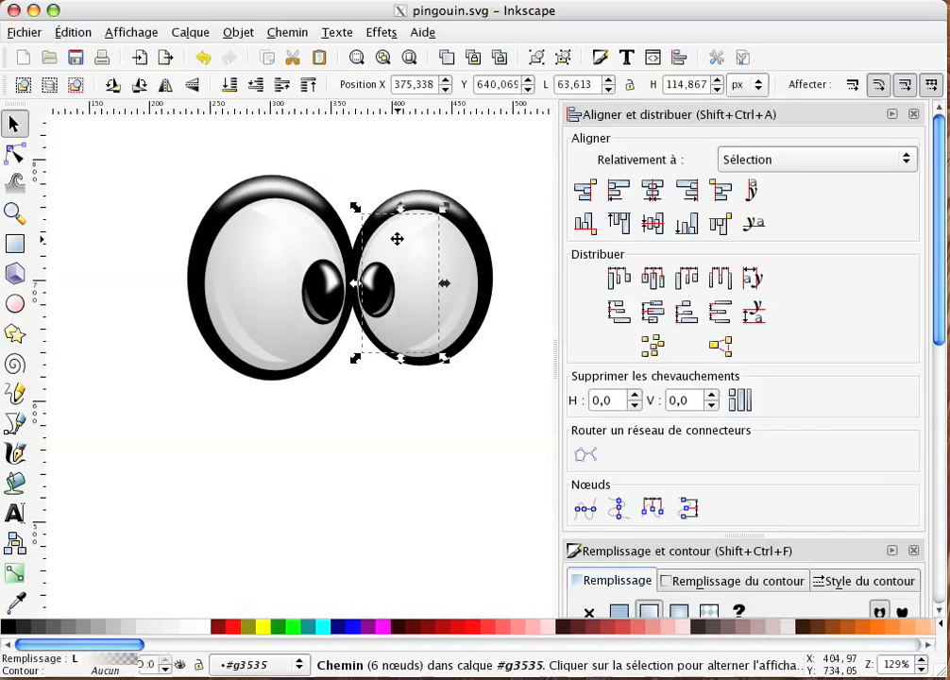
pyautogui.keyDown('shift'); pyautogui.click(458, 310); pyautogui.keyUp('shift')
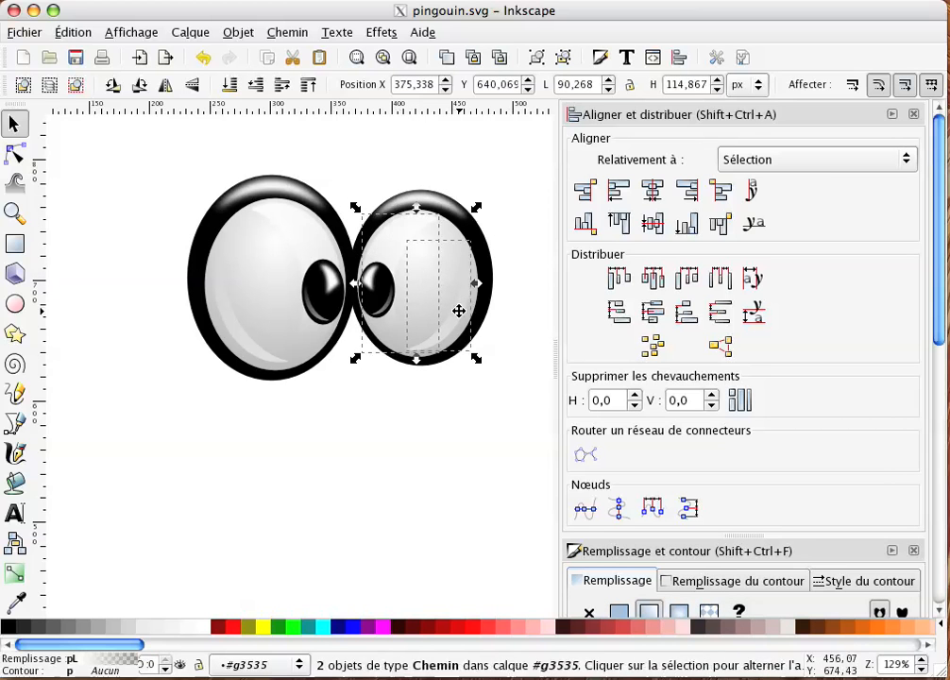
pyautogui.keyDown('shift'); pyautogui.click(444, 228); pyautogui.keyUp('shift')
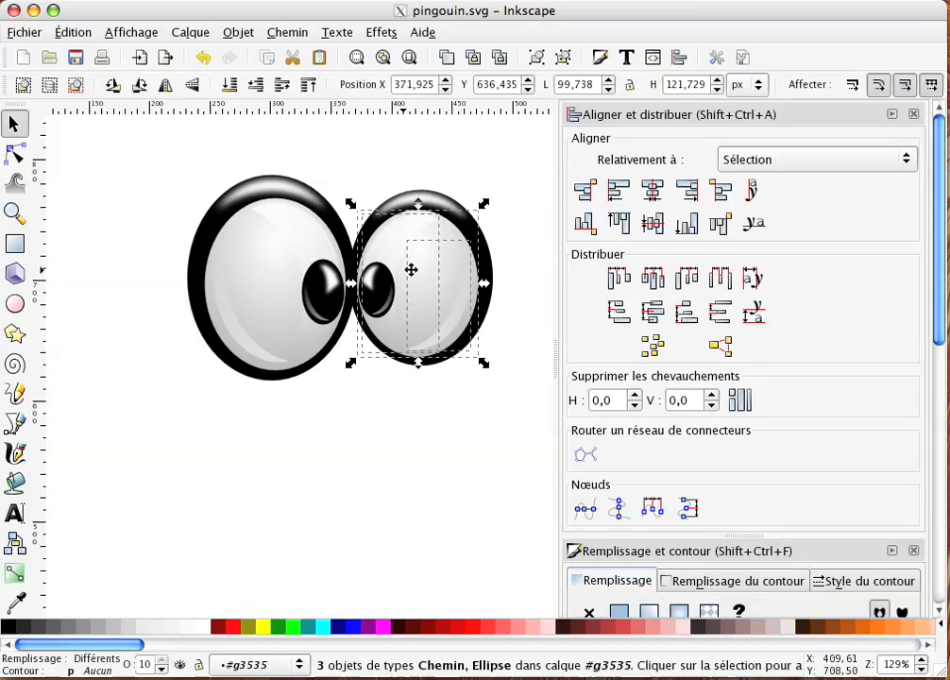
pyautogui.press('h')
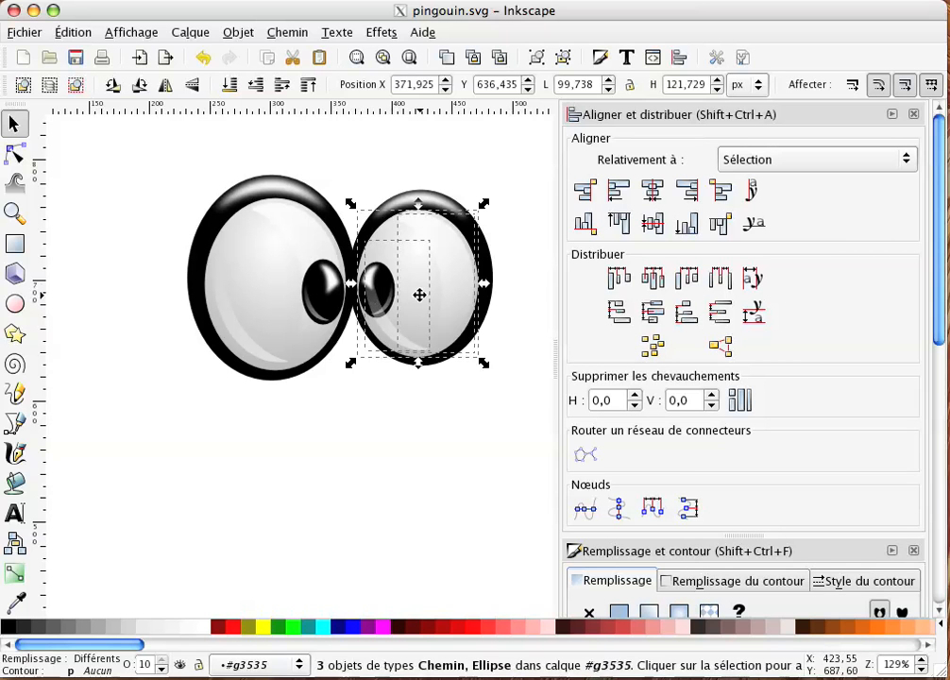
# Step: Group the smaller eye's flipped eyeball and reflections, and lower the group beneath the pupil
pyautogui.press('End')
pyautogui.hotkey('ctrl', 'z')
pyautogui.press('ctrl')
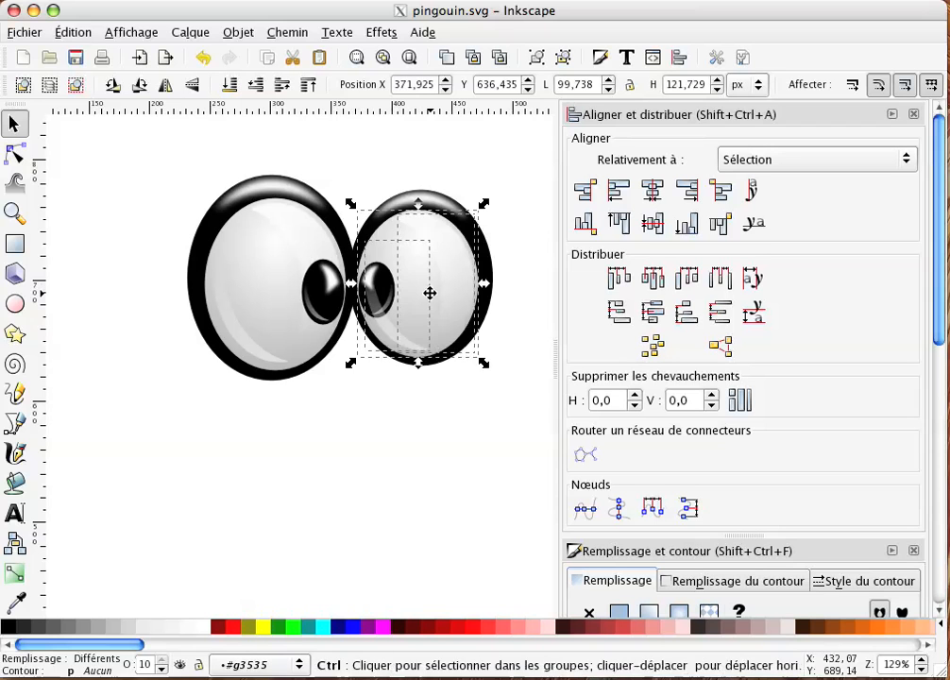
pyautogui.hotkey('ctrl', 'g')
pyautogui.press('pagedown')
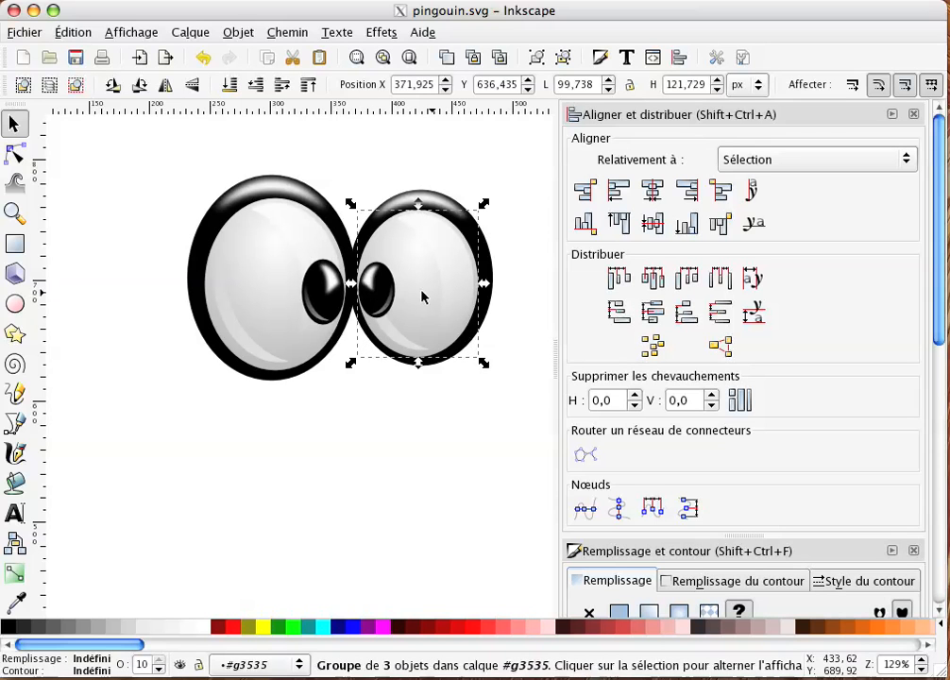
# Step: Group the smaller eye's pupil ellipse together with its two light reflections
pyautogui.keyDown('ctrl'); pyautogui.click(370, 285); pyautogui.keyUp('ctrl')
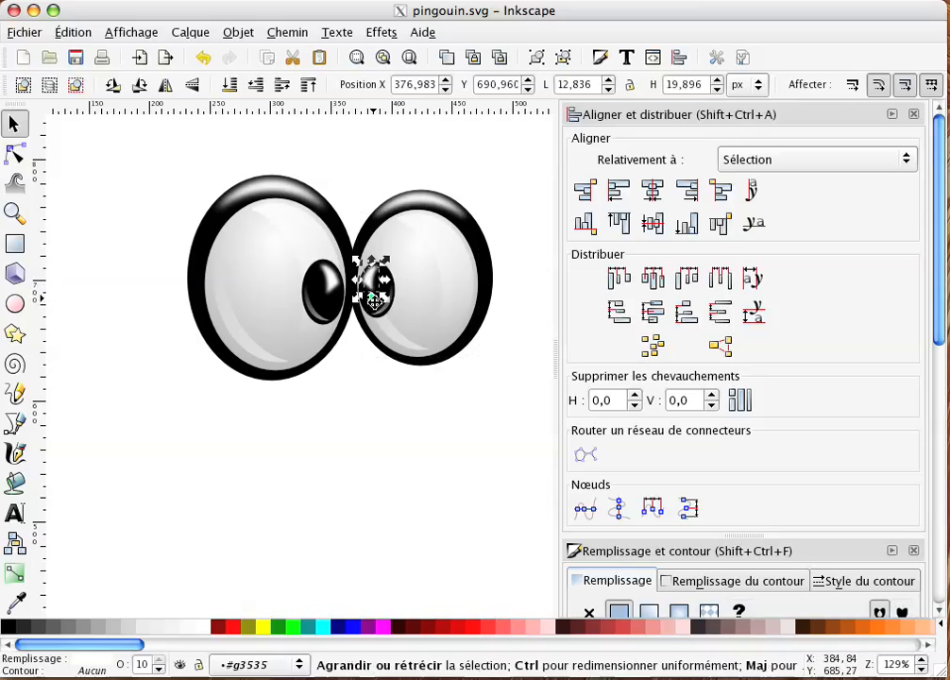
pyautogui.keyDown('ctrl'); pyautogui.keyDown('shift'); pyautogui.click(382, 293); pyautogui.keyUp('shift'); pyautogui.keyUp('ctrl')
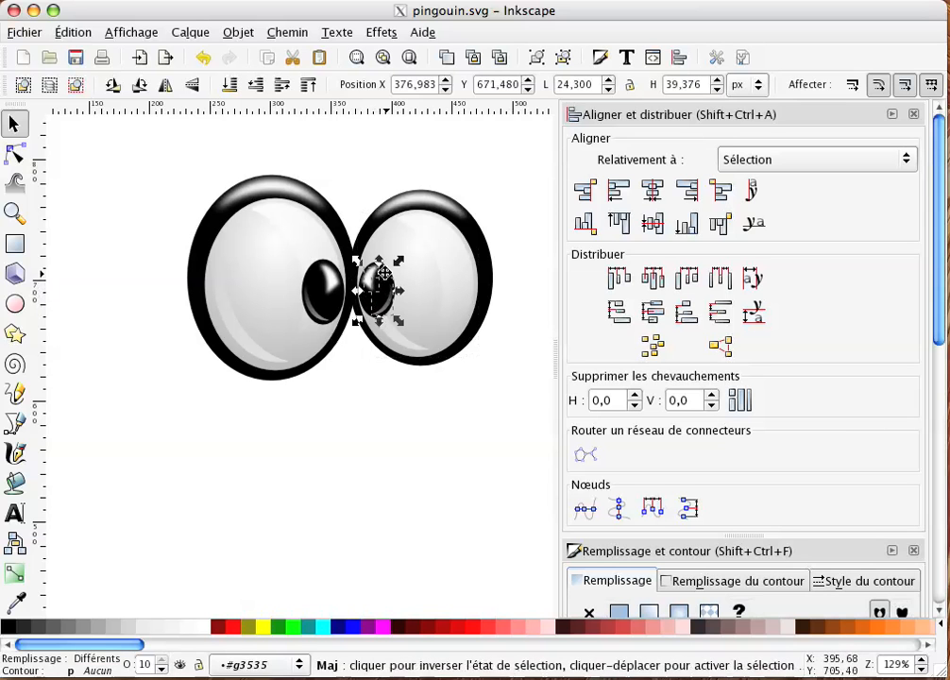
pyautogui.keyDown('ctrl'); pyautogui.keyDown('shift'); pyautogui.click(377, 305); pyautogui.keyUp('shift'); pyautogui.keyUp('ctrl')
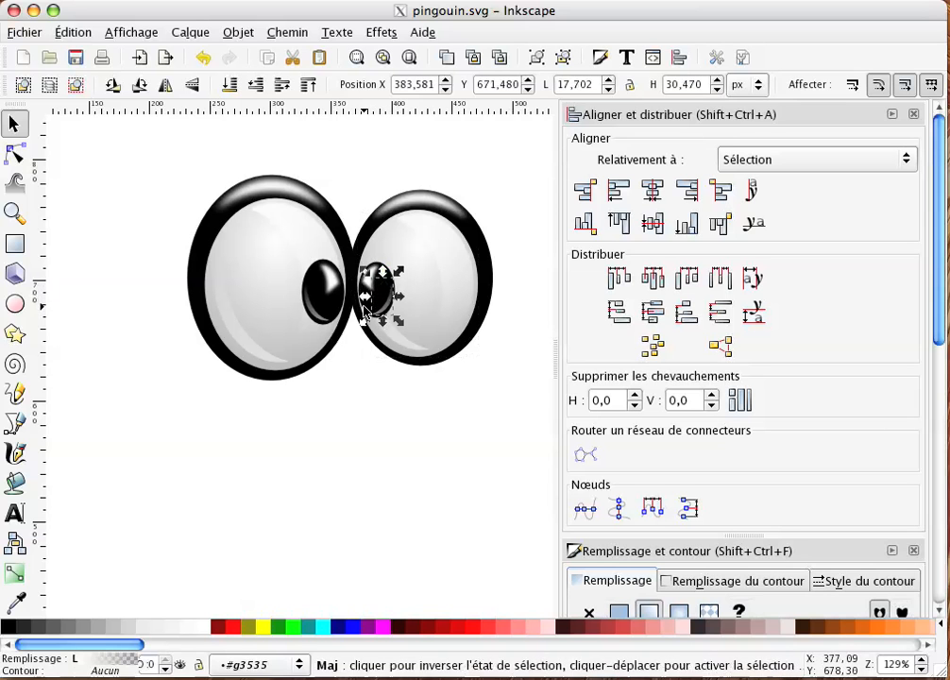
pyautogui.keyDown('shift'); pyautogui.click(366, 309); pyautogui.keyUp('shift')
pyautogui.keyDown('shift'); pyautogui.click(391, 317); pyautogui.keyUp('shift')
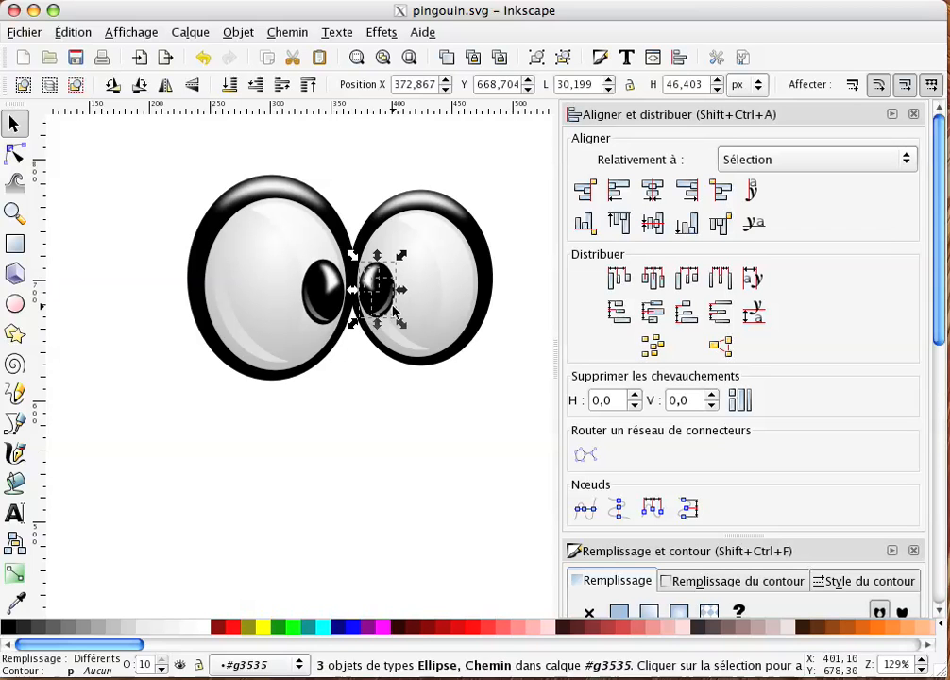
pyautogui.hotkey('ctrl', 'g')
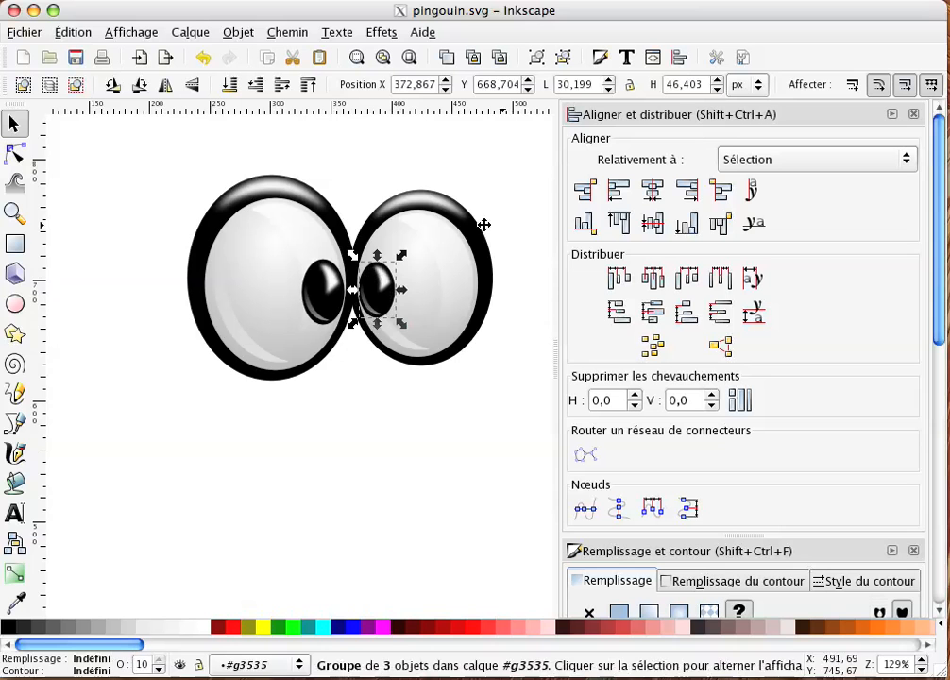
# Step: Group the smaller eye's black outer ellipse with its upper reflection, send the group to the back, and clear the selection
pyautogui.click(423, 204)
pyautogui.keyDown('shift'); pyautogui.click(485, 259); pyautogui.keyUp('shift')
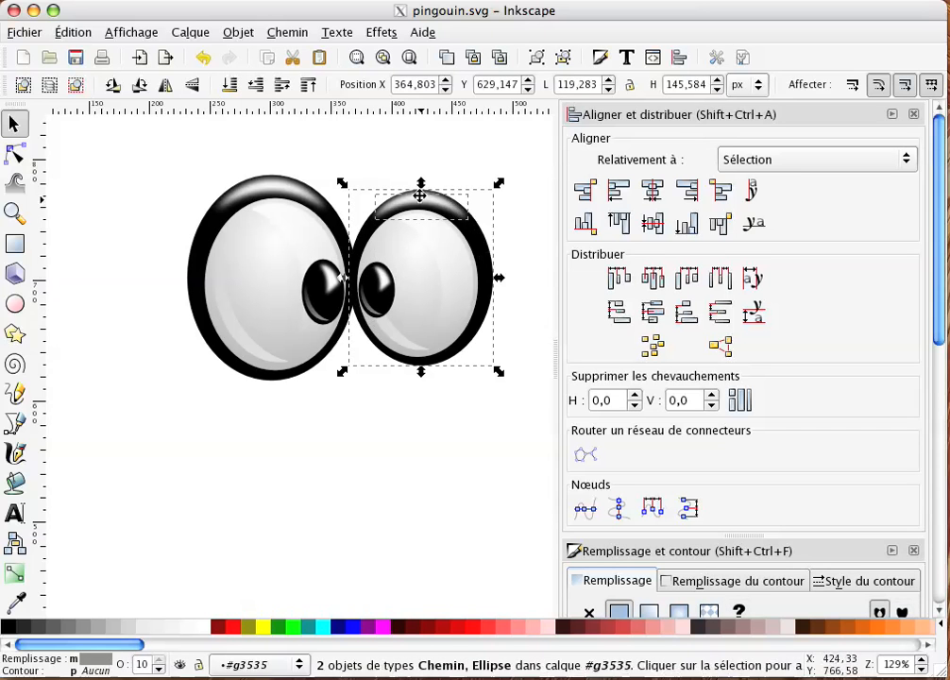
pyautogui.press('ctrl')
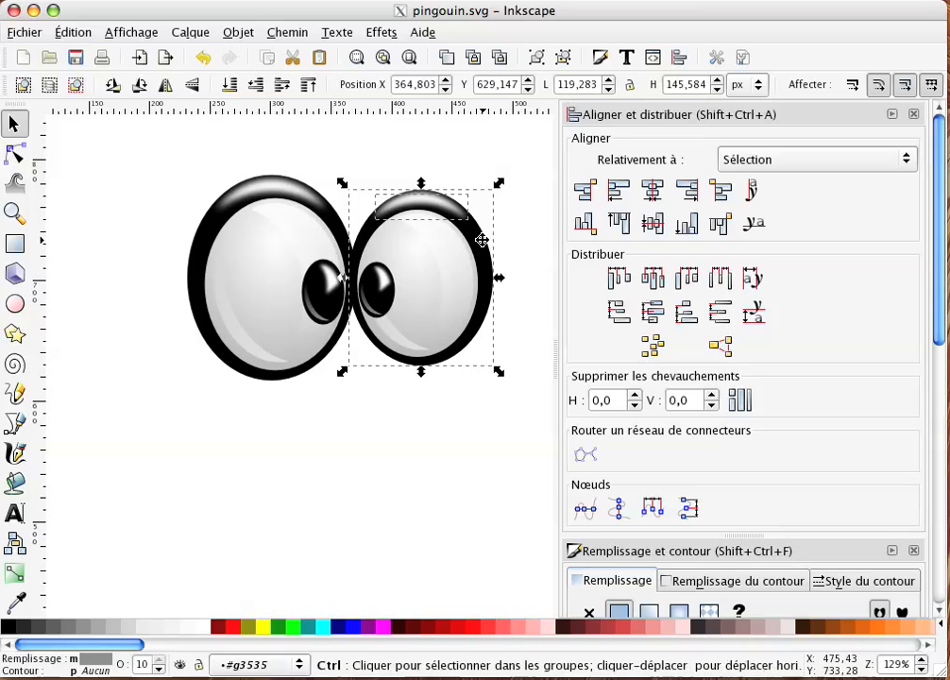
pyautogui.click(239, 33)
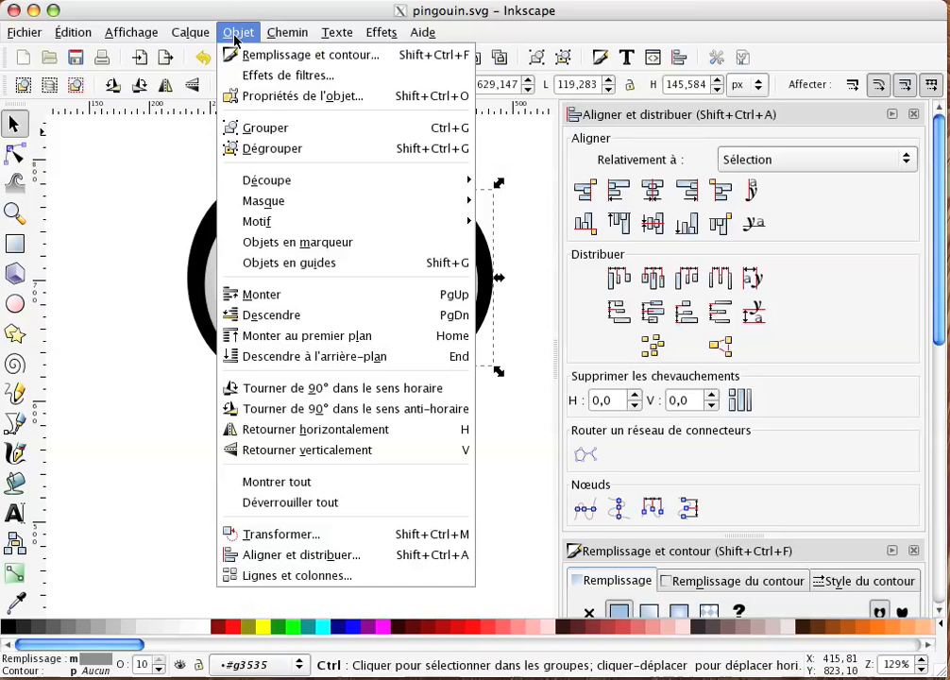
pyautogui.click(266, 124)
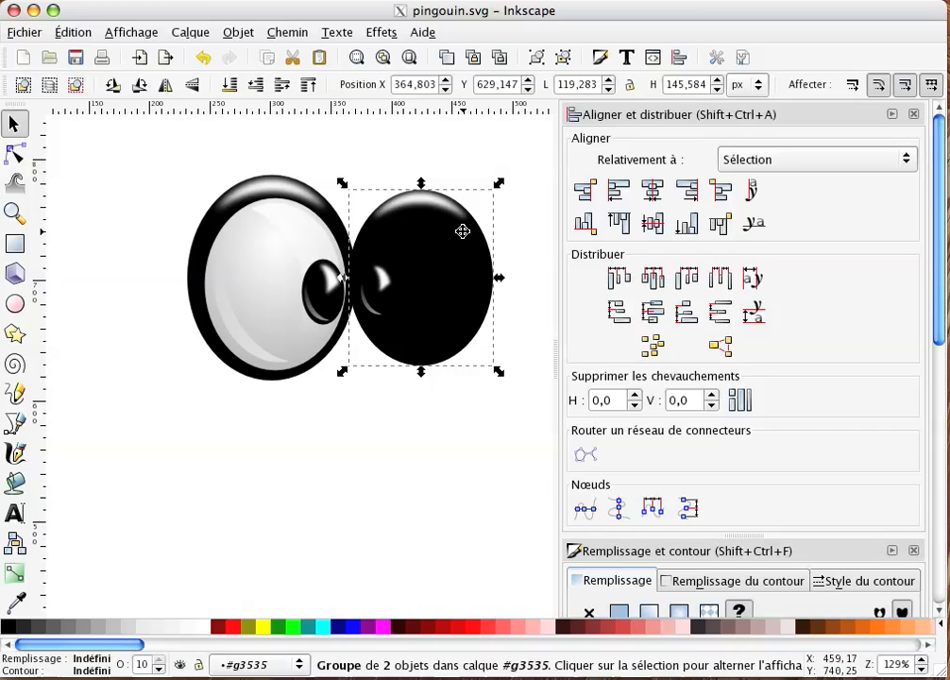
pyautogui.click(244, 34)
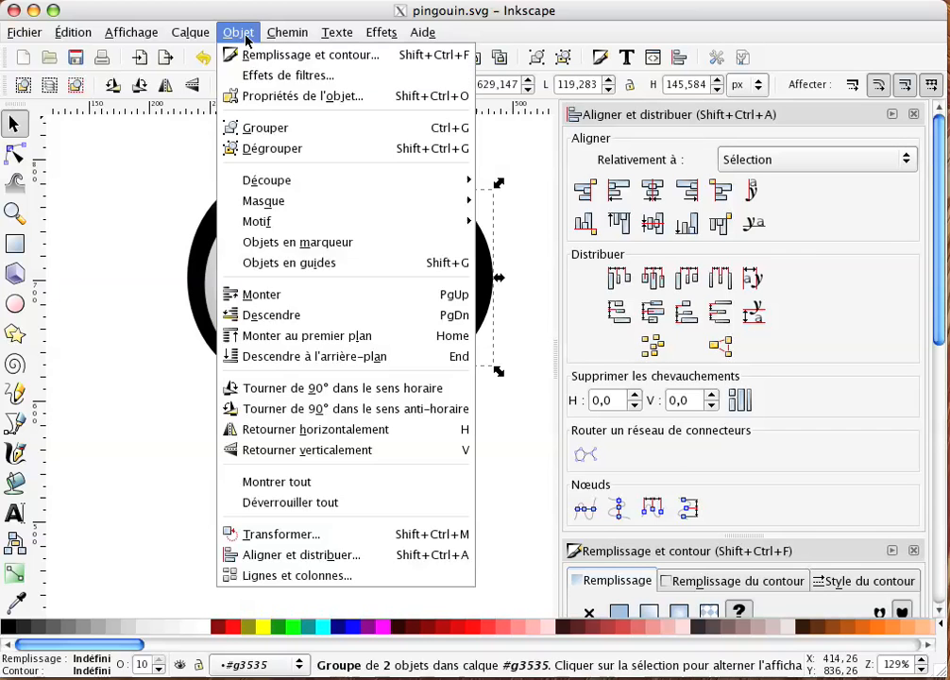
pyautogui.click(310, 355)
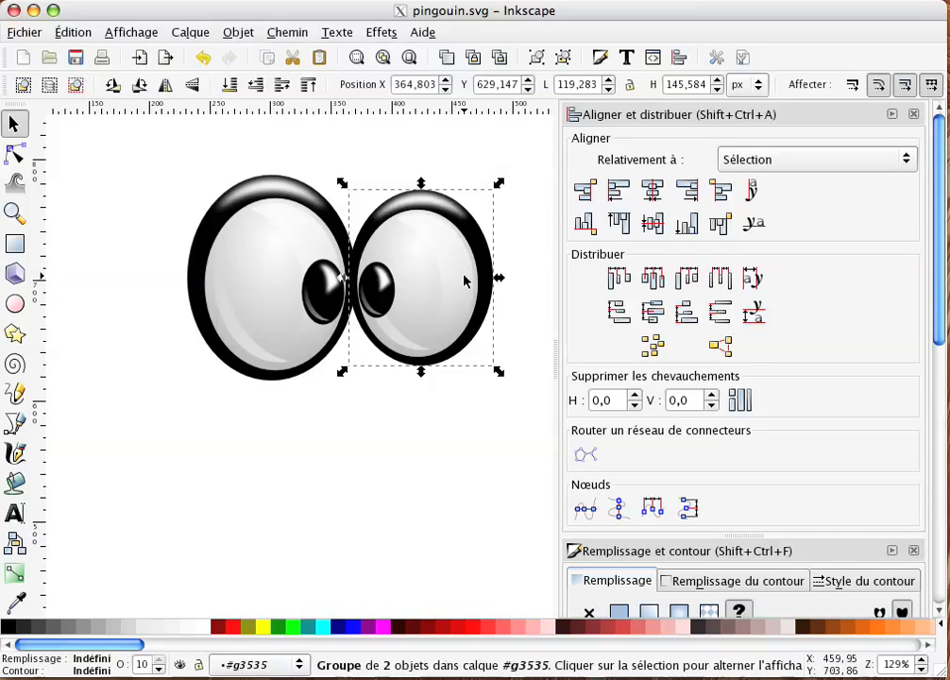
pyautogui.click(143, 179)
pyautogui.scroll(2, 463, 216)
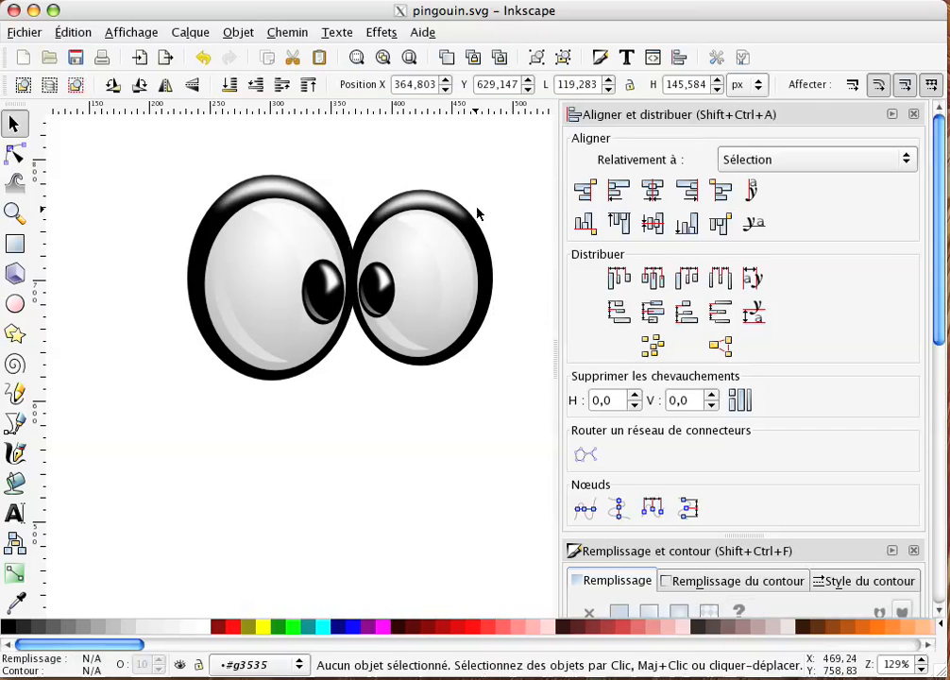
pyautogui.hscroll(-1, 463, 284)
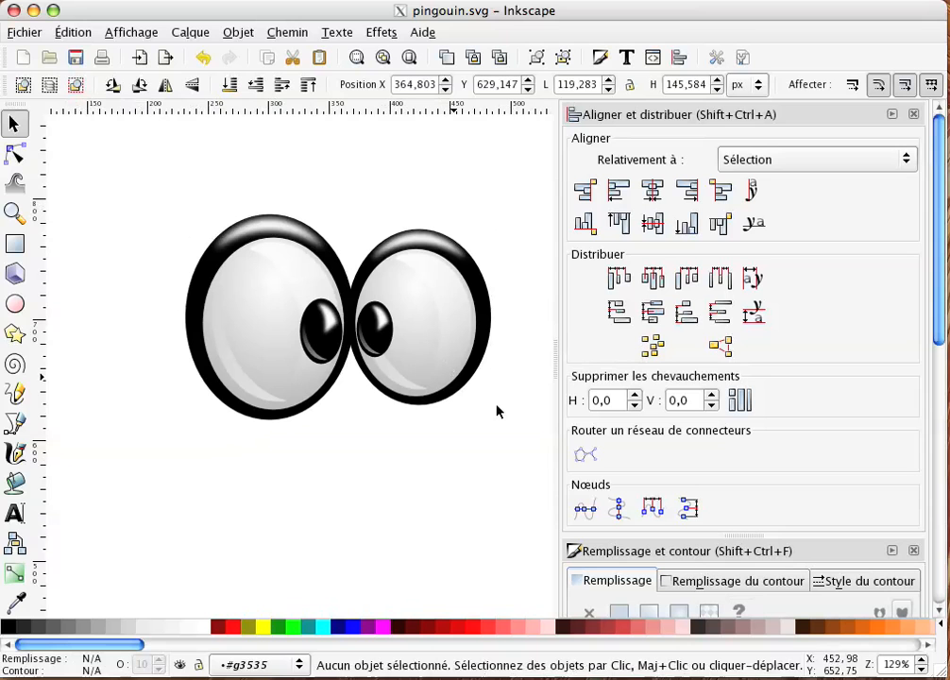